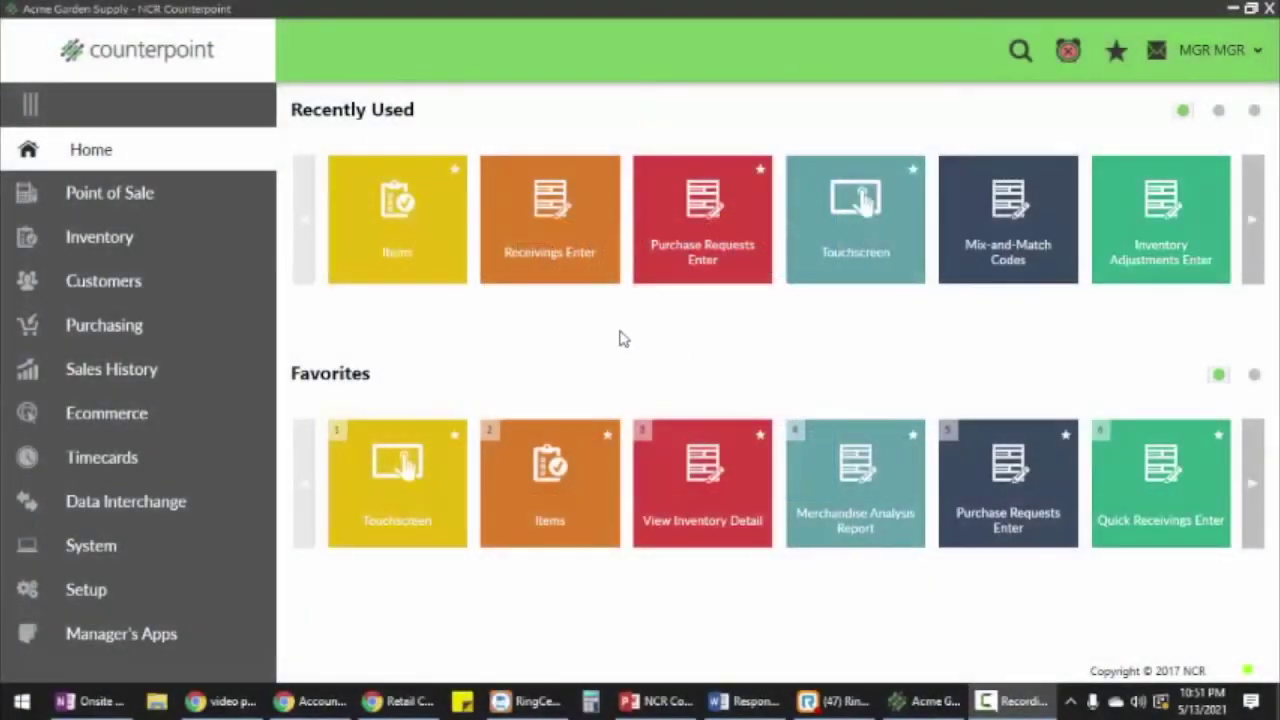
Start a new auto-numbered purchase request from Purchasing > Purchase Requests in the DEFAULT batch.
{"action": "left_click", "coordinate": [100, 329]}
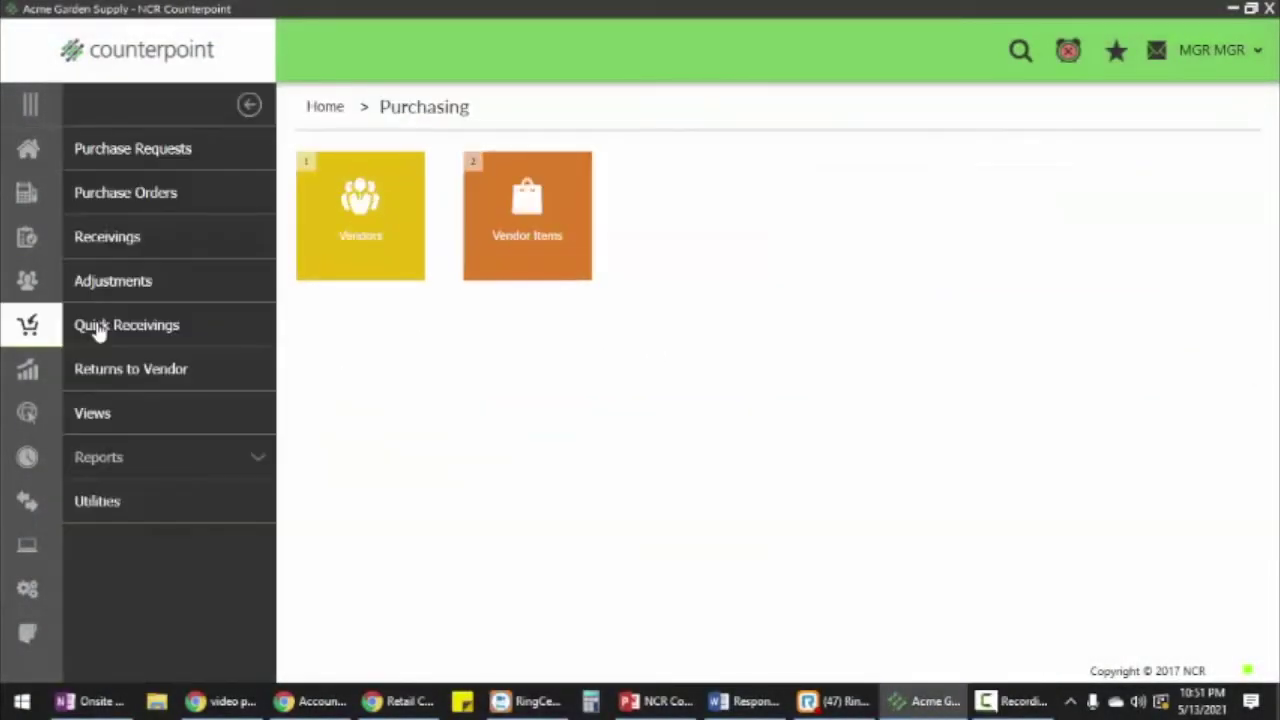
{"action": "left_click", "coordinate": [168, 151]}
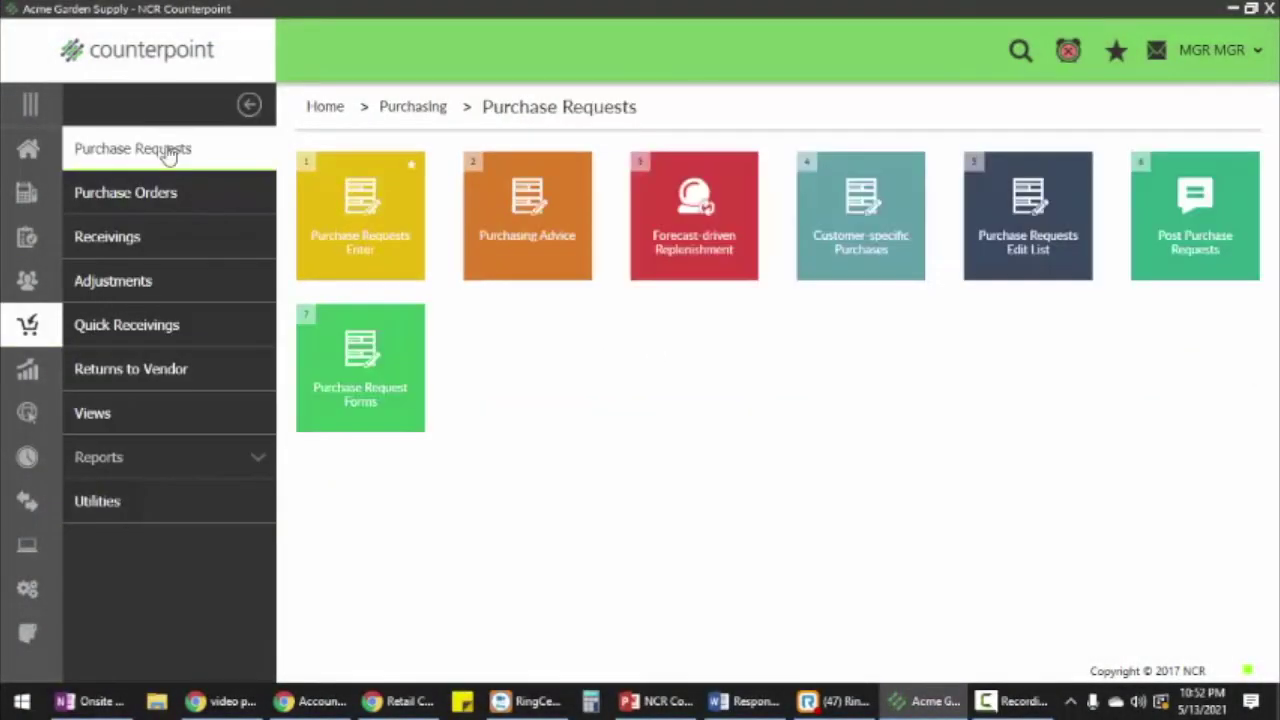
{"action": "left_click", "coordinate": [365, 241]}
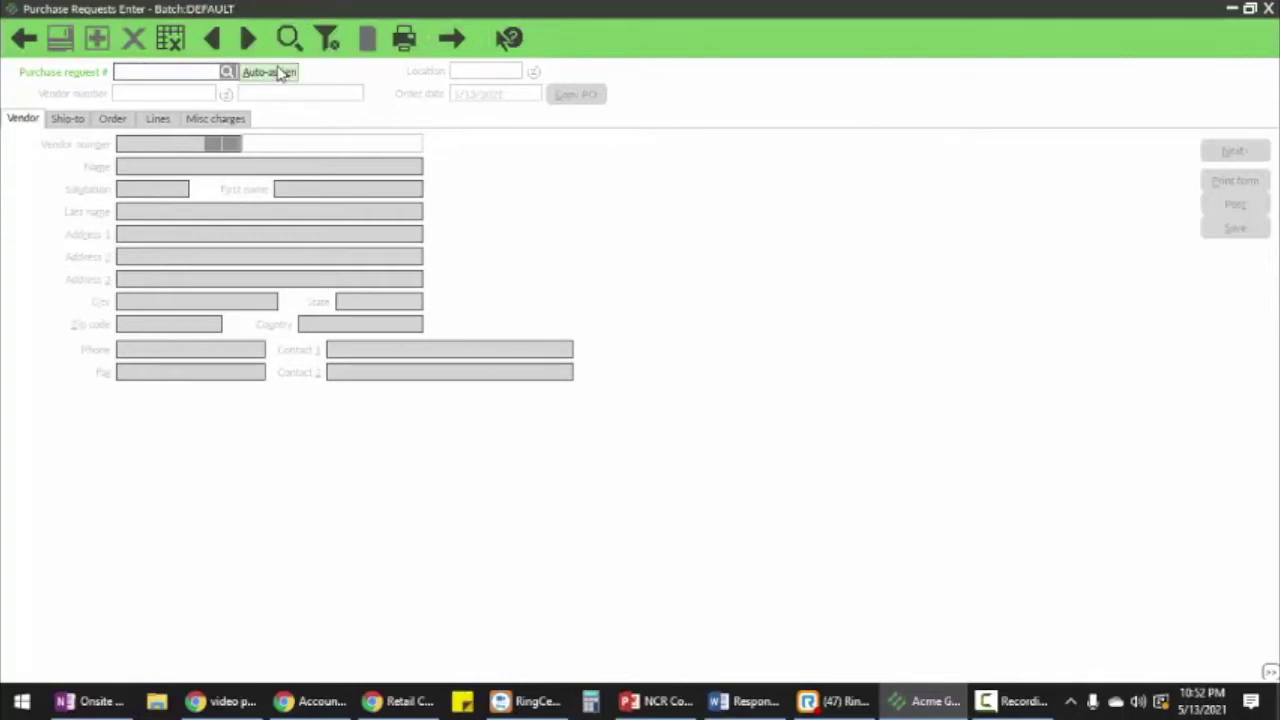
{"action": "left_click", "coordinate": [281, 74]}
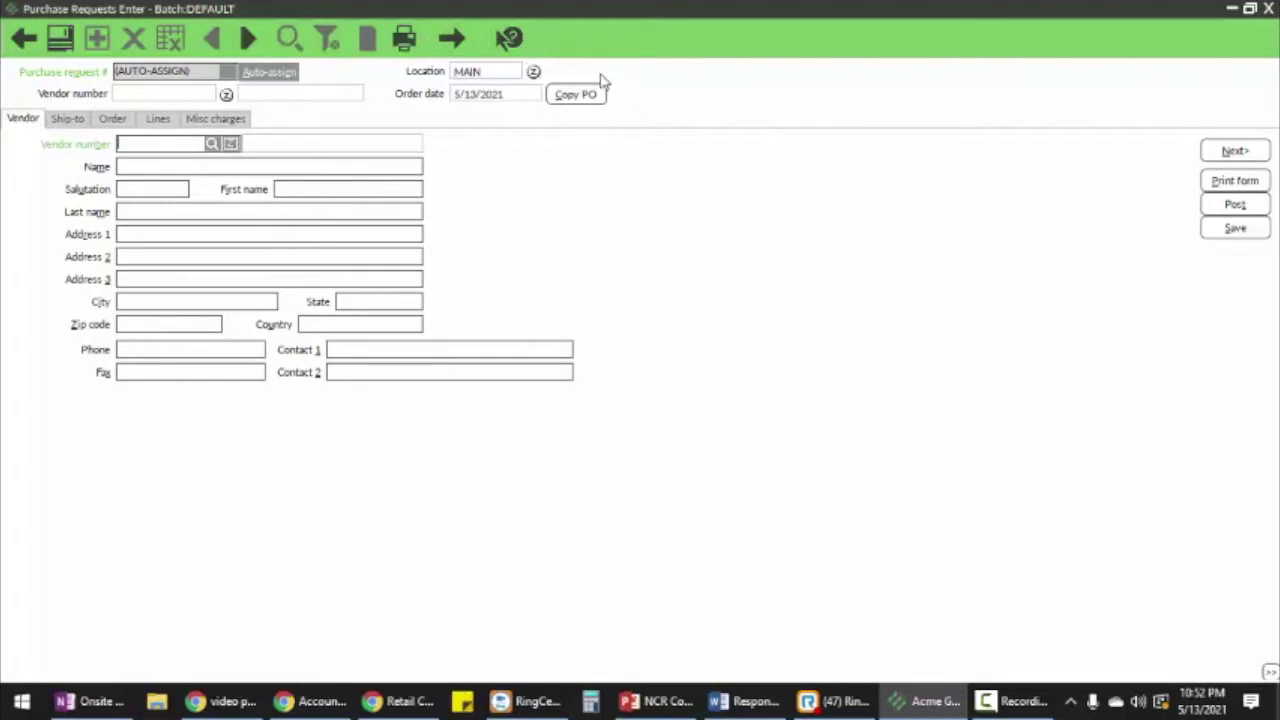
Select vendor JOY, Joyful Gardens, and show the MAIN ship-to address.
{"action": "left_click", "coordinate": [212, 145]}
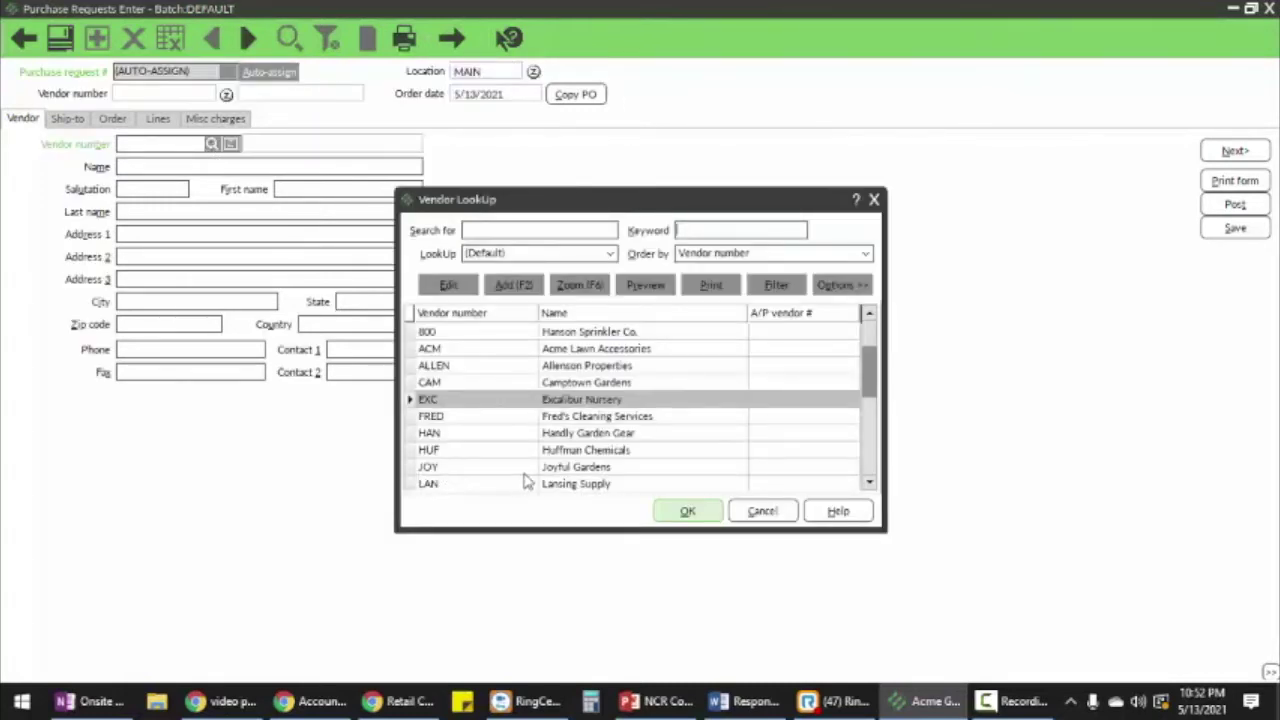
{"action": "left_click", "coordinate": [578, 467]}
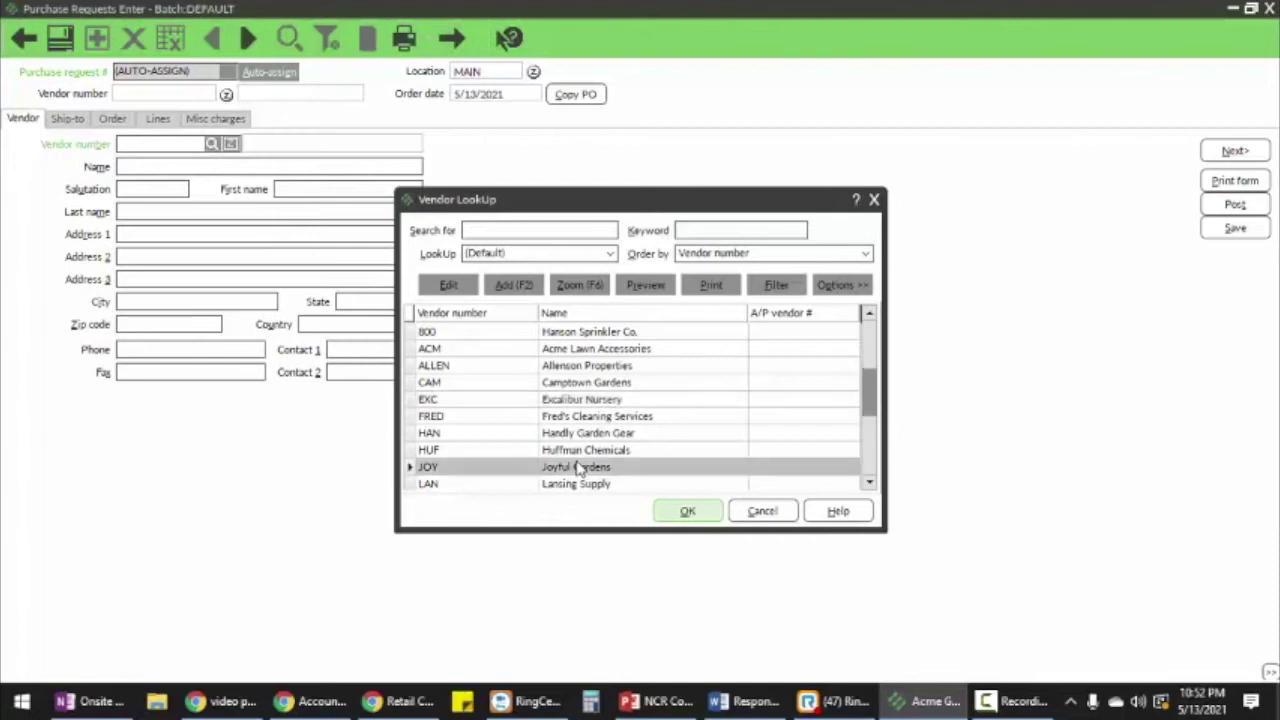
{"action": "left_click", "coordinate": [682, 513]}
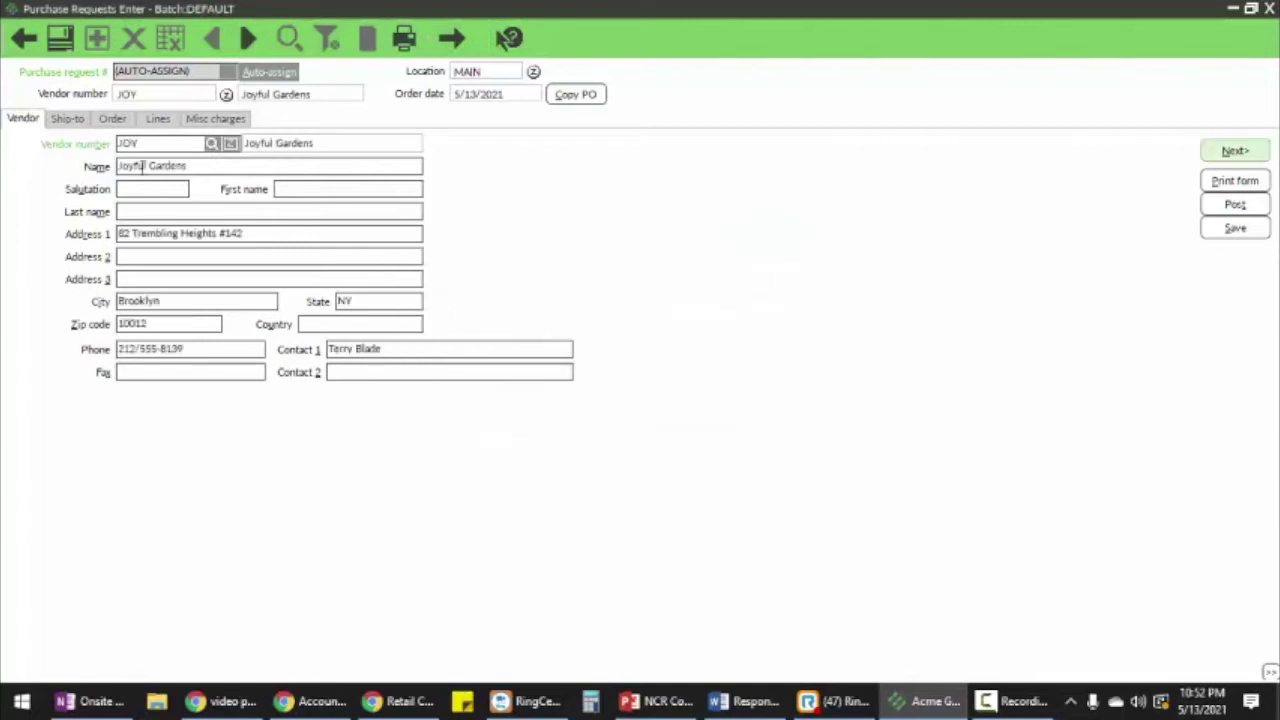
{"action": "left_click", "coordinate": [72, 121]}
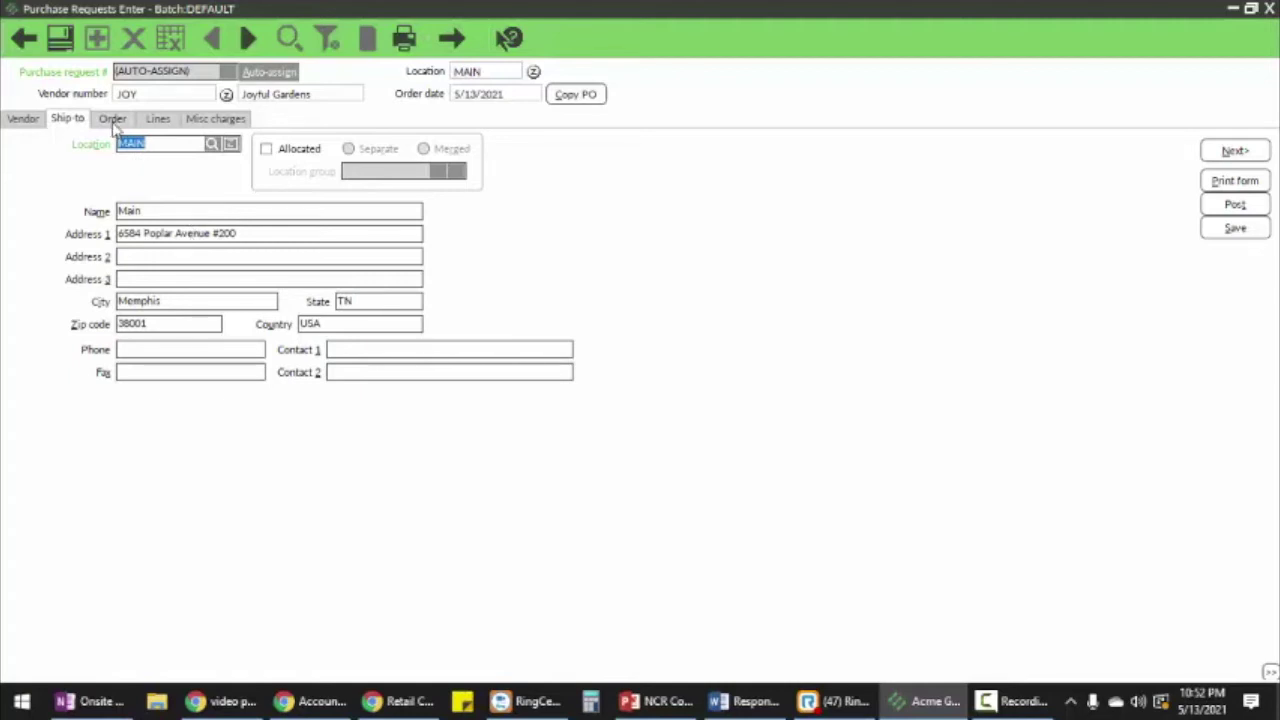
Set the ship-to location to ES, Four Seasons - East, and bring up the order lines.
{"action": "left_click", "coordinate": [213, 148]}
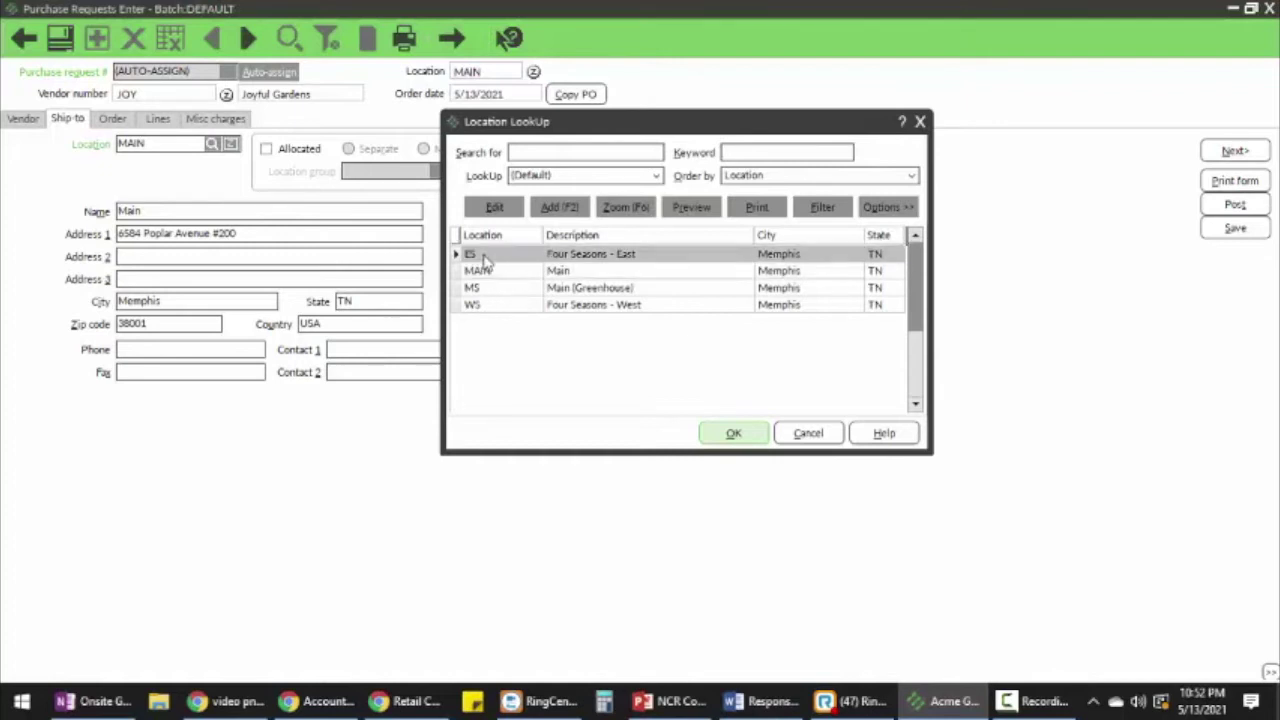
{"action": "left_click", "coordinate": [716, 434]}
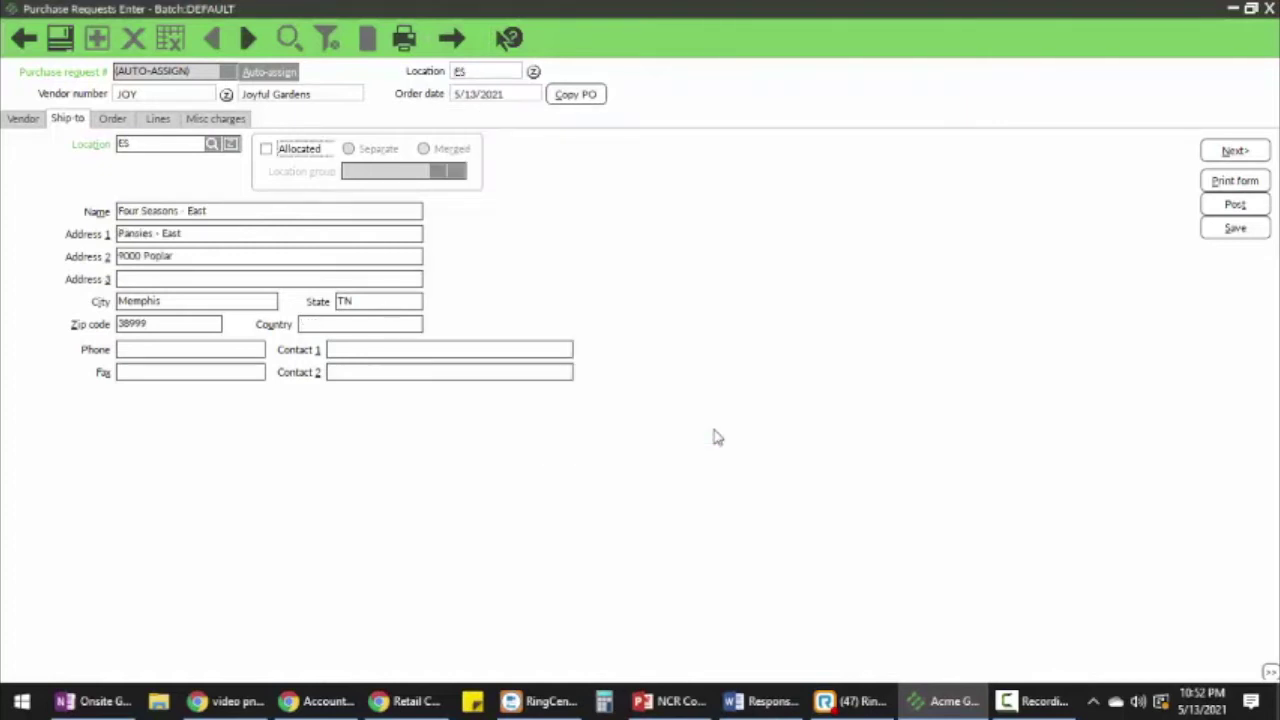
{"action": "left_click", "coordinate": [112, 119]}
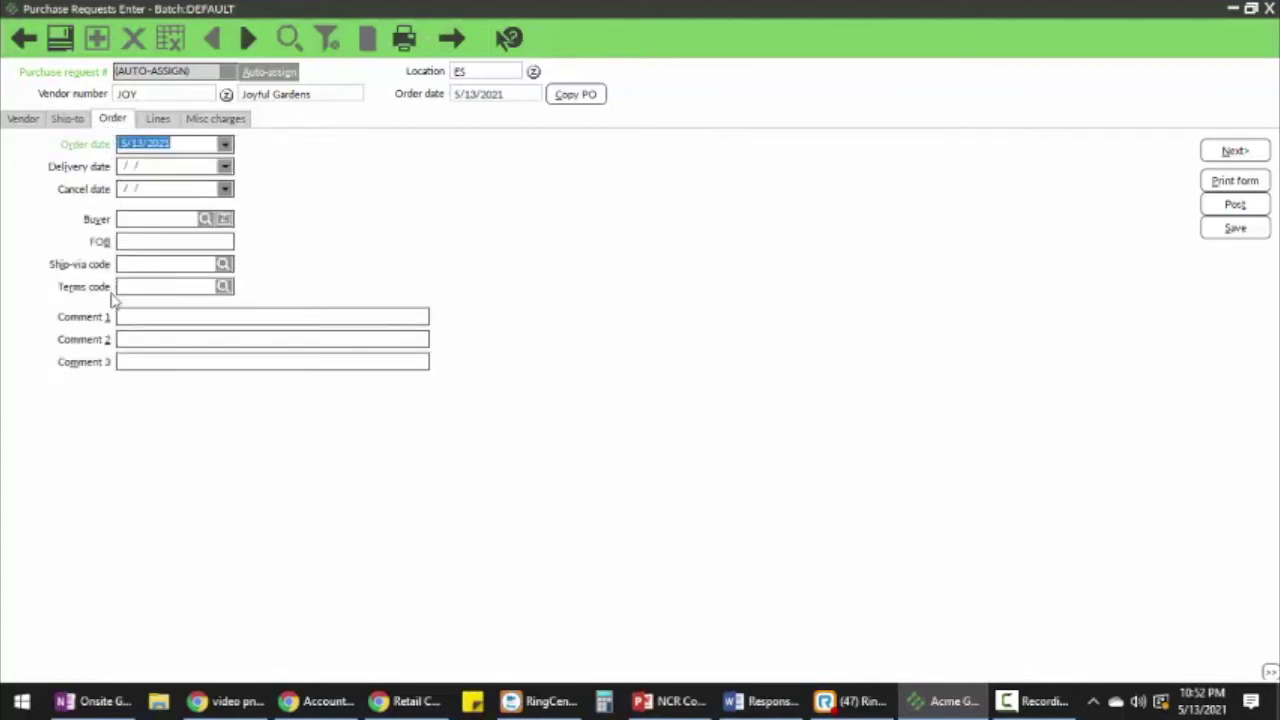
{"action": "left_click", "coordinate": [158, 119]}
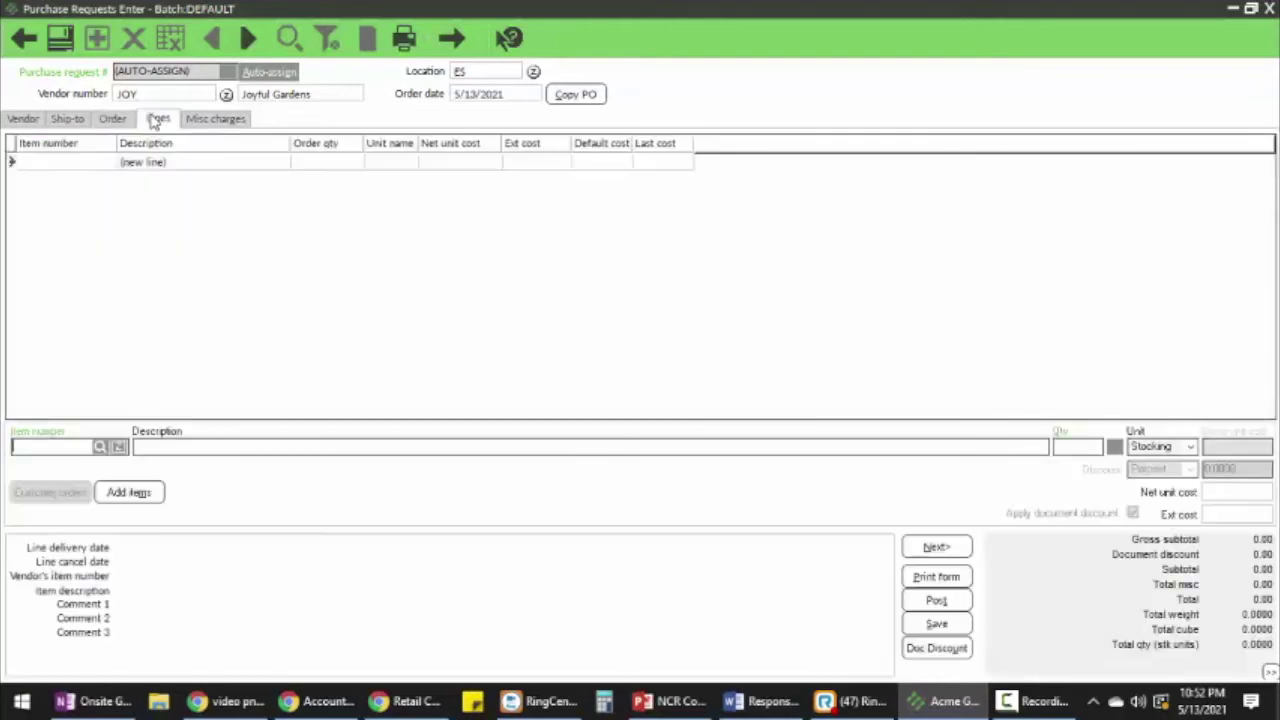
Search items by keyword 'plant' and choose JOY0001 Oversize Planters - Round for the line.
{"action": "left_click", "coordinate": [102, 447]}
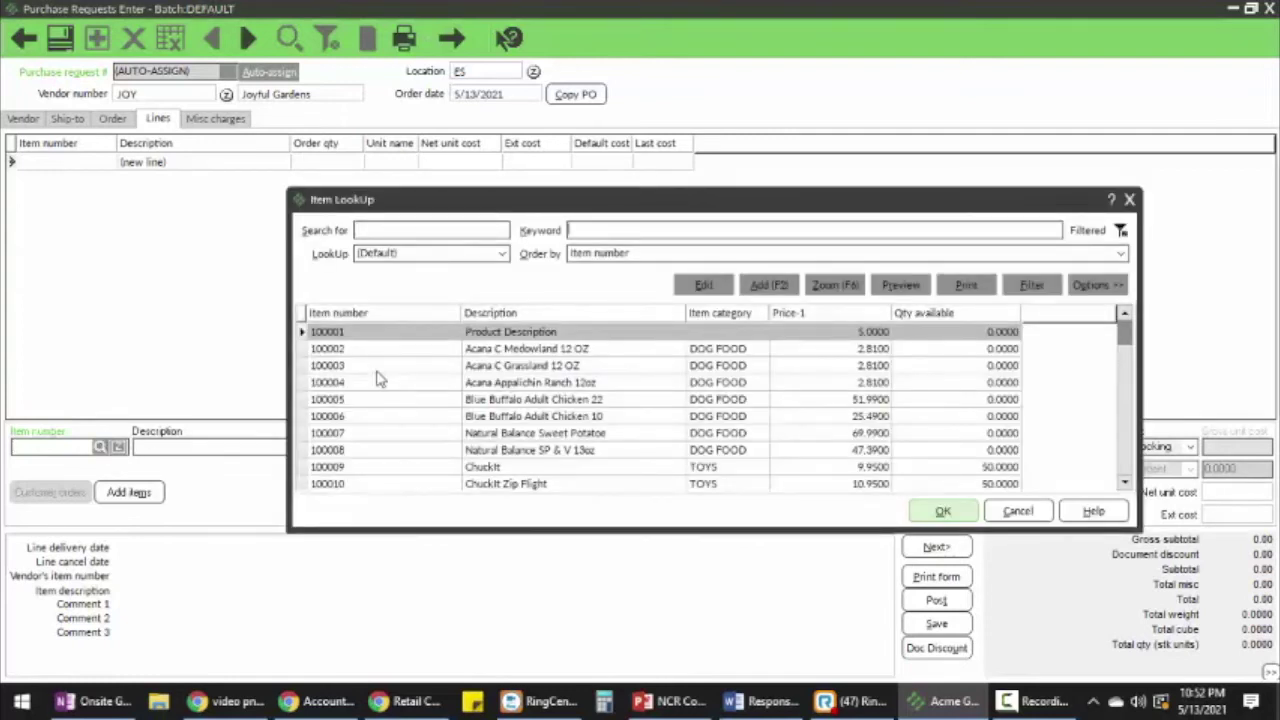
{"action": "type", "text": "plant"}
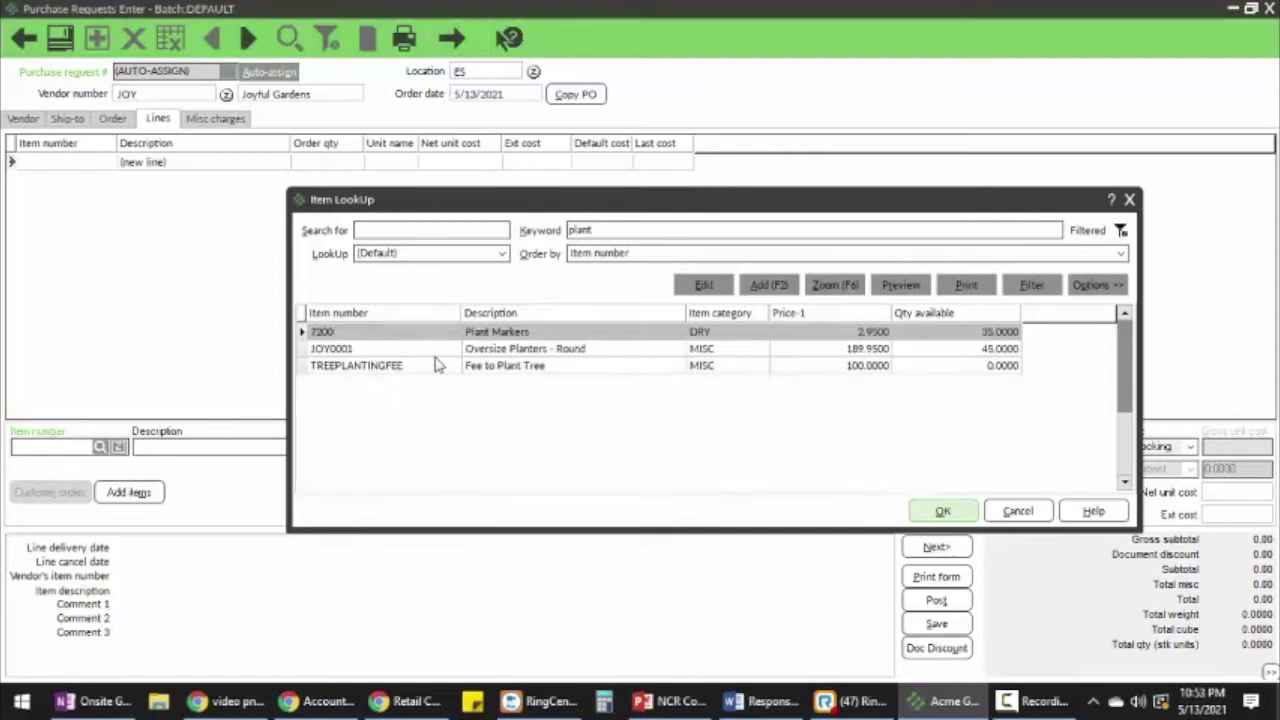
{"action": "left_click", "coordinate": [347, 350]}
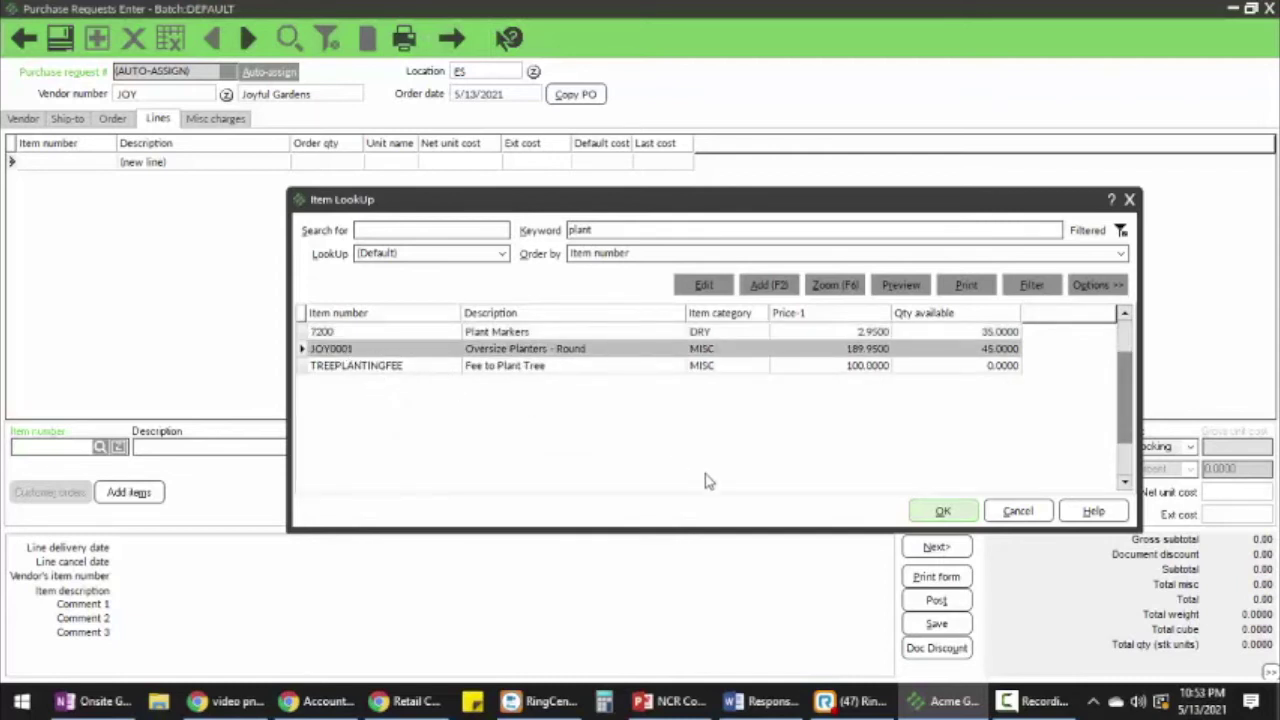
{"action": "left_click", "coordinate": [943, 512]}
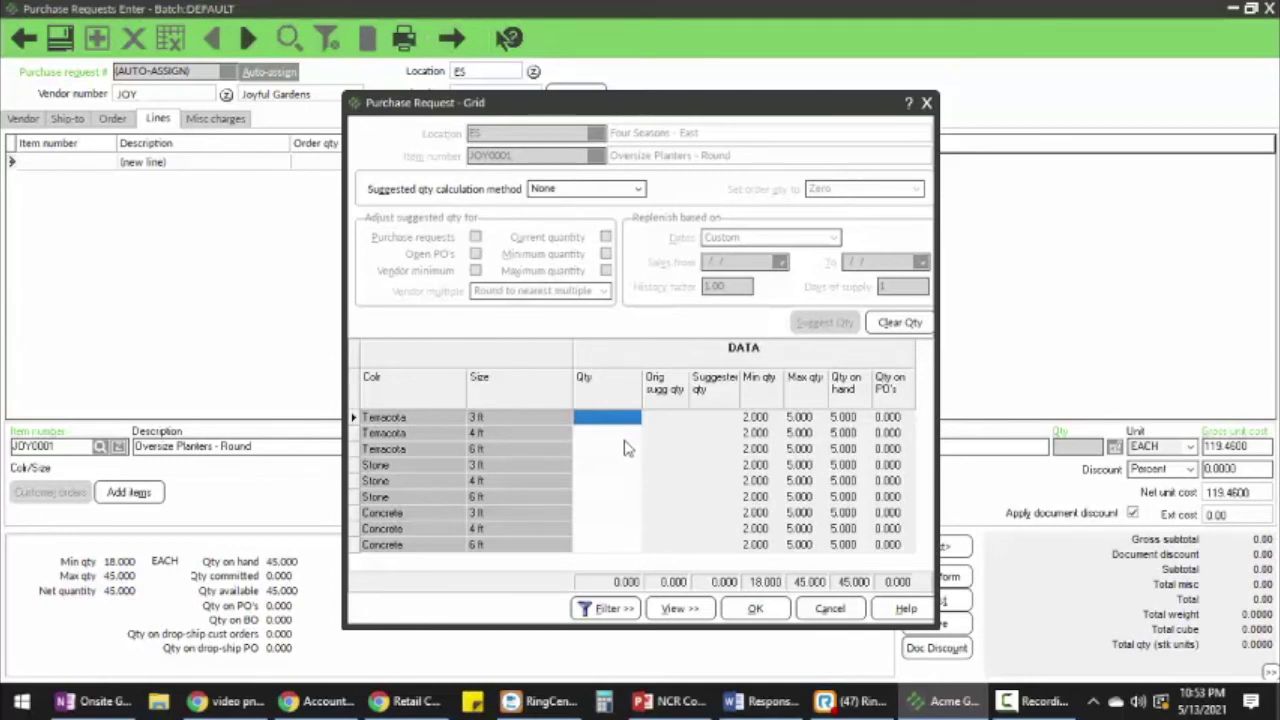
Enter quantity 10 for all nine planter colour/size variants: 90 units at 119.46, totalling 10,751.40.
{"action": "type", "text": "10"}
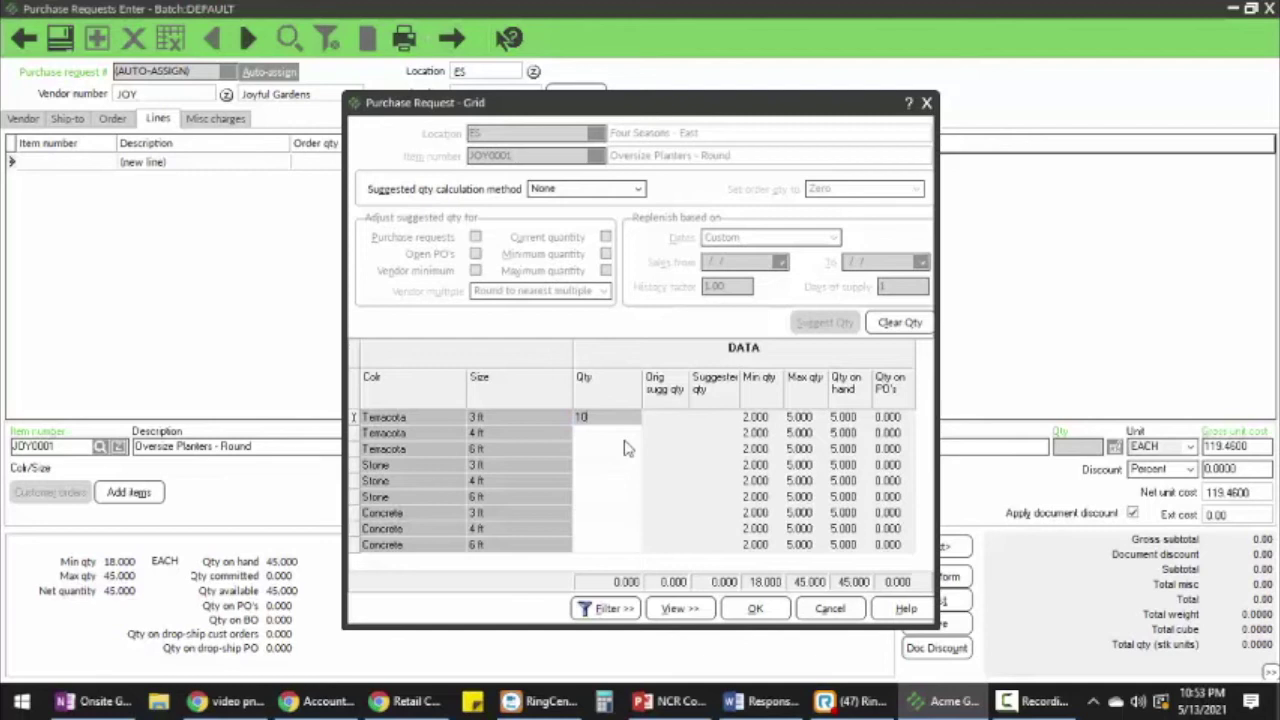
{"action": "key", "text": "Return"}
{"action": "type", "text": "10"}
{"action": "key", "text": "Return"}
{"action": "type", "text": "10"}
{"action": "key", "text": "Return"}
{"action": "type", "text": "10"}
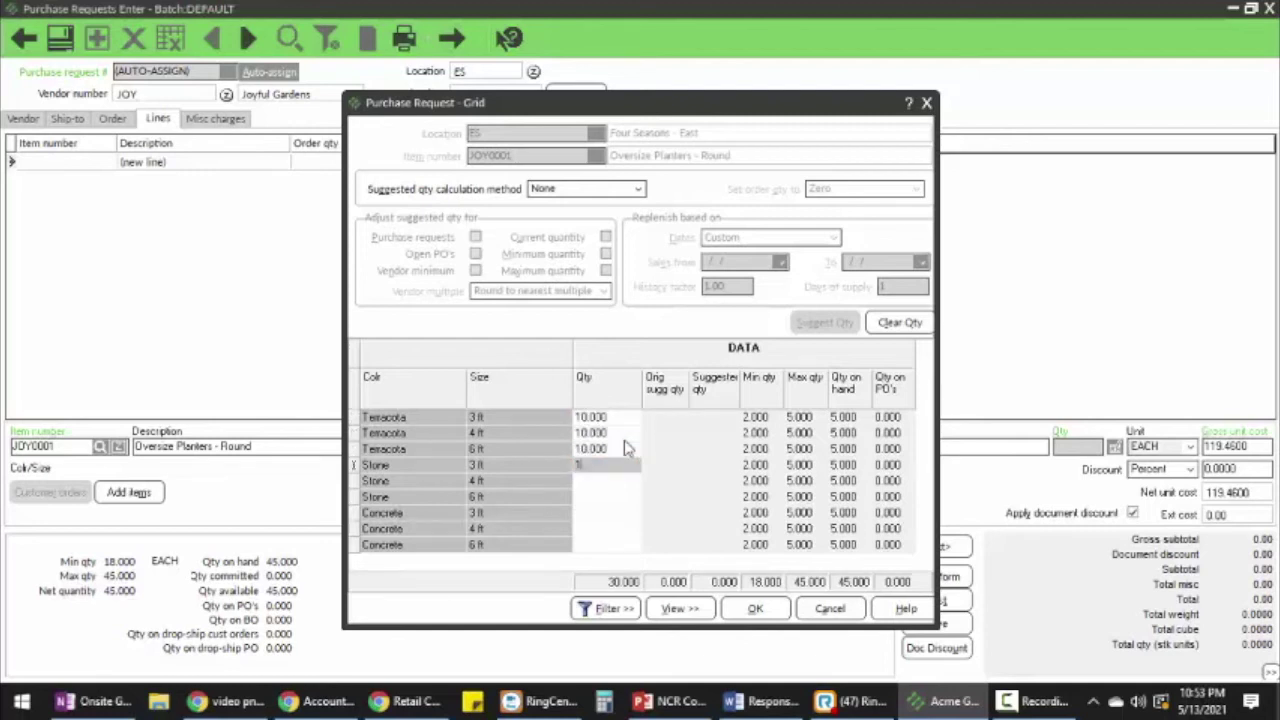
{"action": "key", "text": "Return"}
{"action": "type", "text": "10"}
{"action": "key", "text": "Return"}
{"action": "type", "text": "10"}
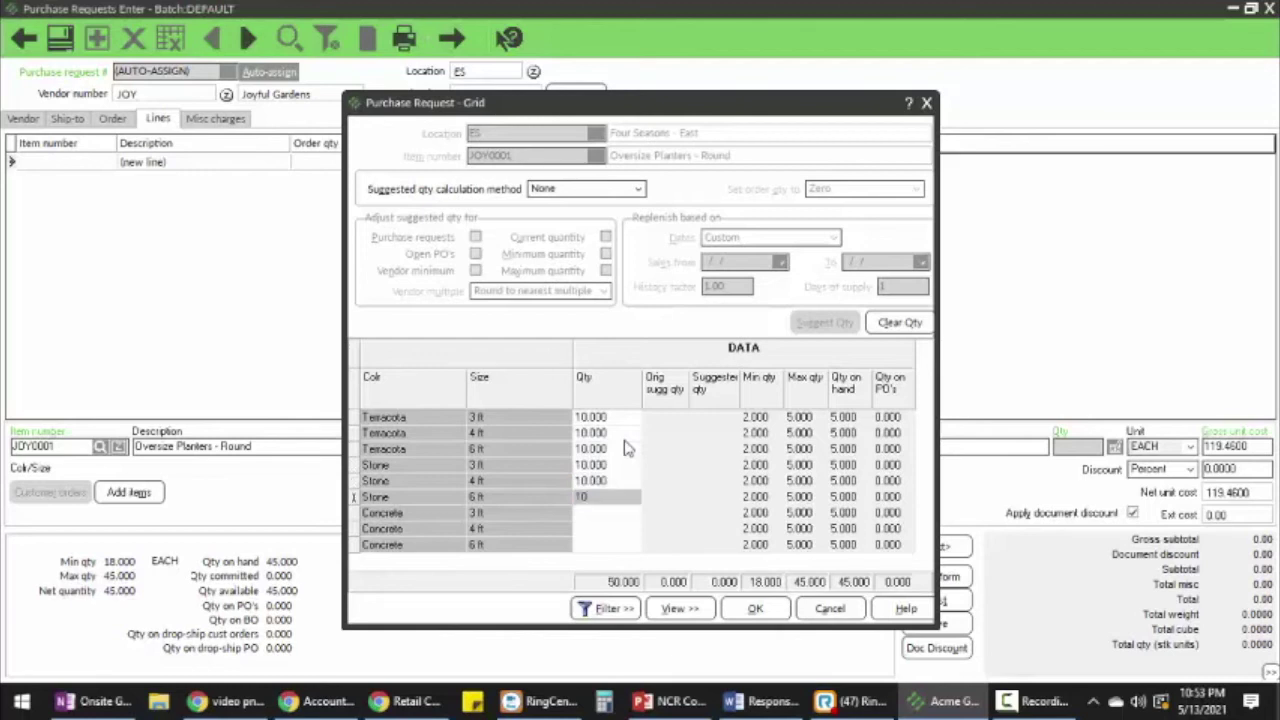
{"action": "key", "text": "Return"}
{"action": "type", "text": "10"}
{"action": "key", "text": "Return"}
{"action": "type", "text": "10"}
{"action": "key", "text": "Return"}
{"action": "type", "text": "1"}
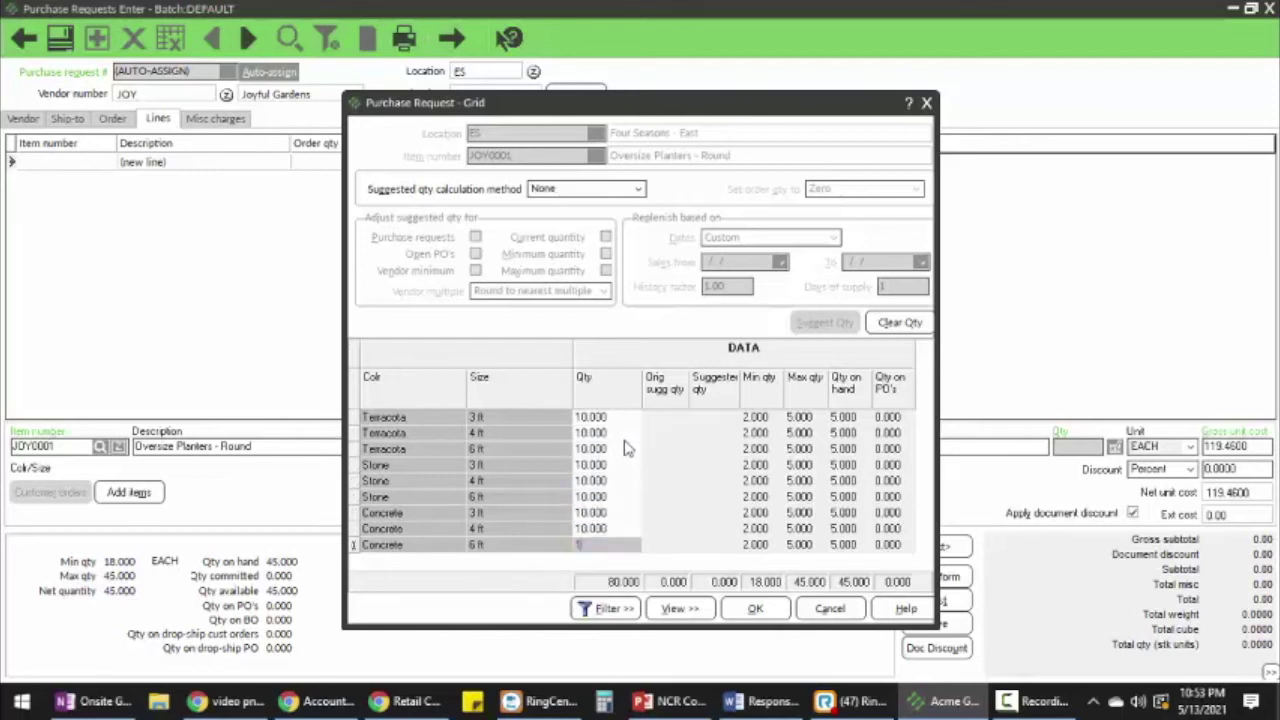
{"action": "key", "text": "Return"}
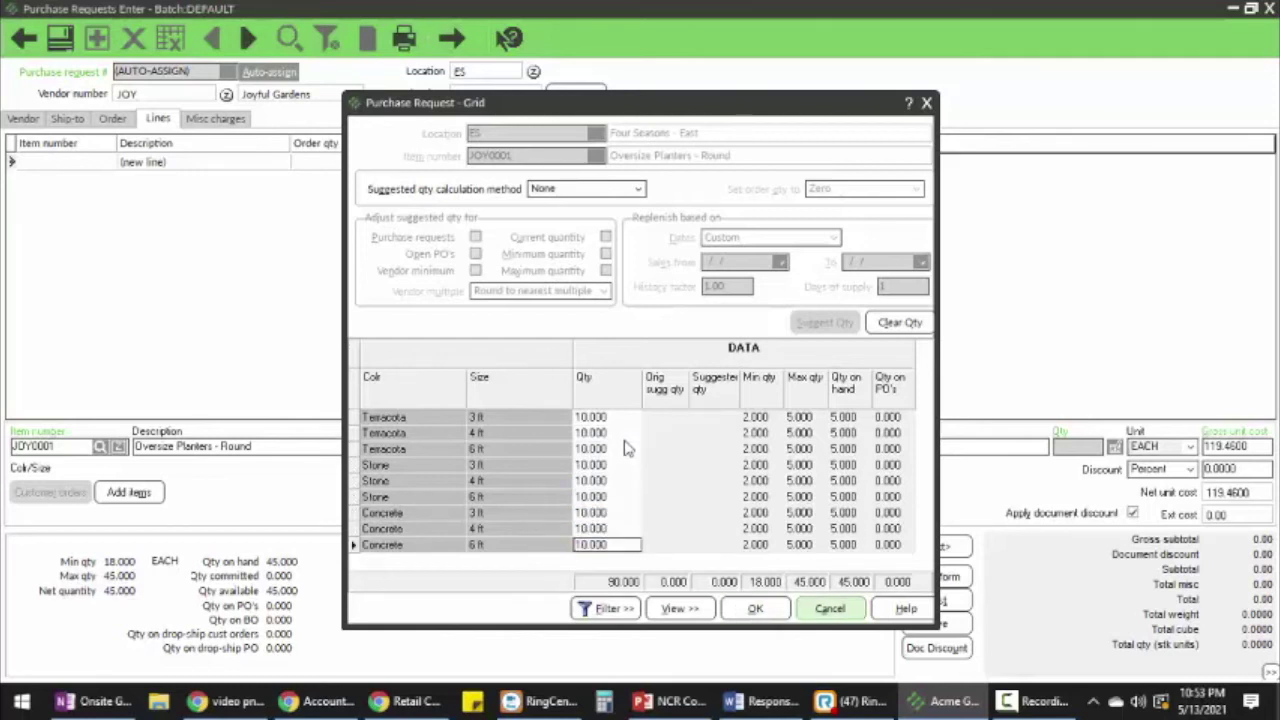
{"action": "left_click", "coordinate": [755, 610]}
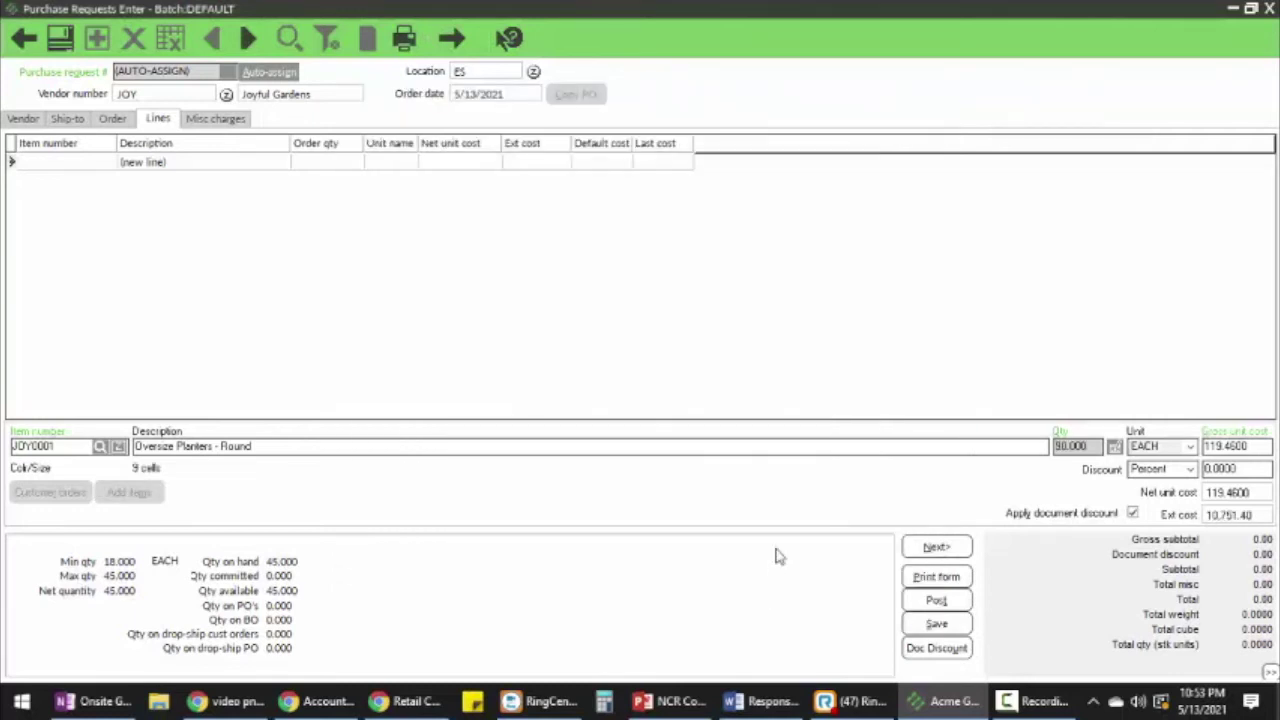
{"action": "key", "text": "Return"}
{"action": "key", "text": "Return"}
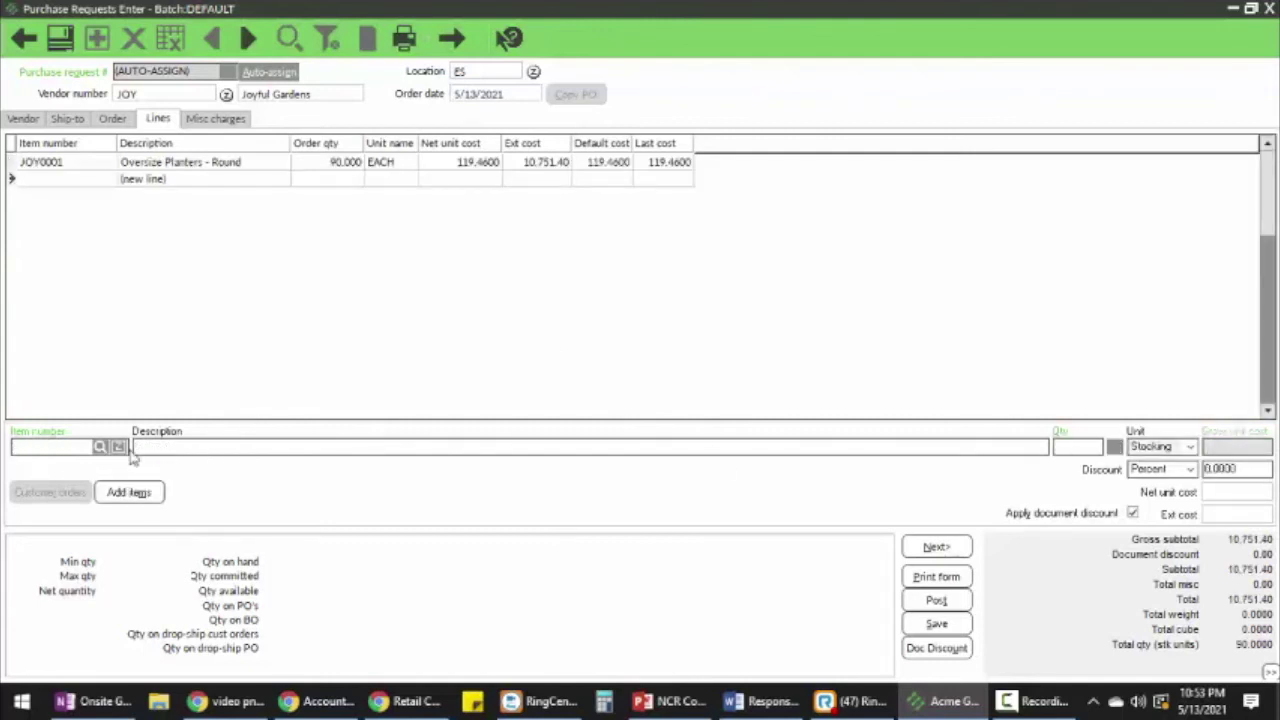
Add a line of 20 ACM0001 Hydrangea, Ayesha 5g at 21.25 (425.00), dismissing the vendor-item warning.
{"action": "type", "text": "ACM0001"}
{"action": "key", "text": "Return"}
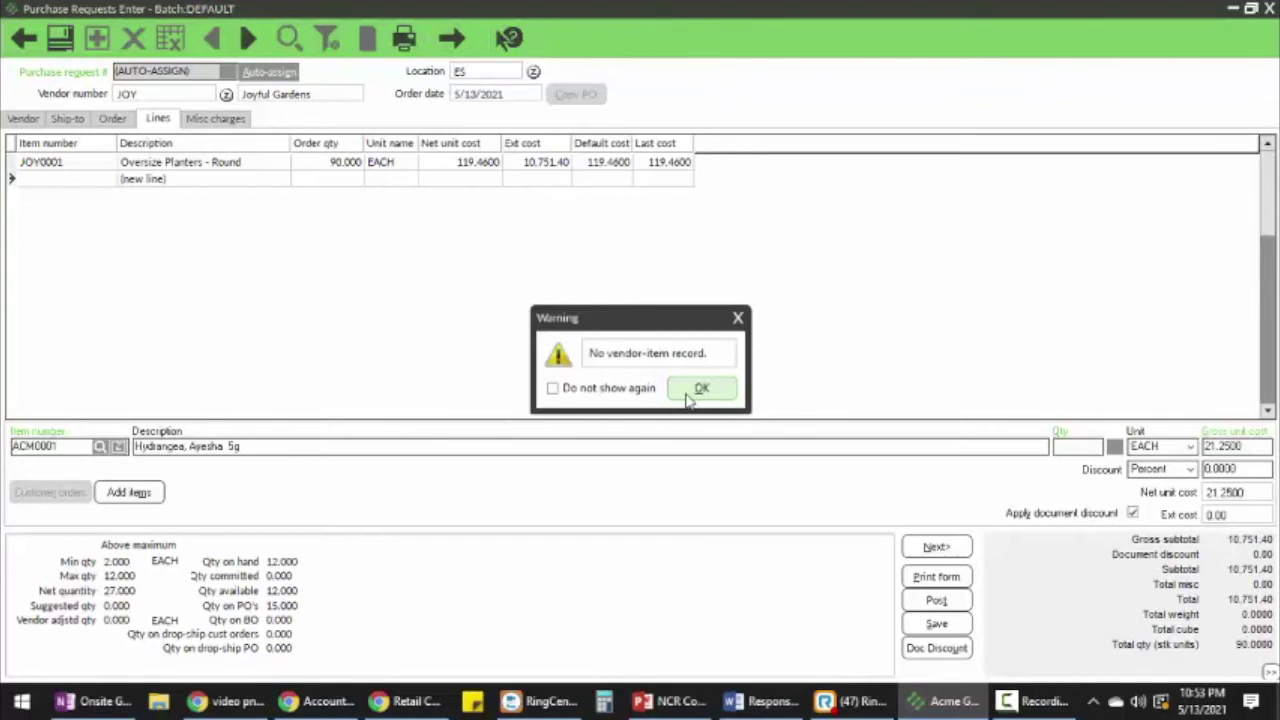
{"action": "left_click", "coordinate": [700, 390]}
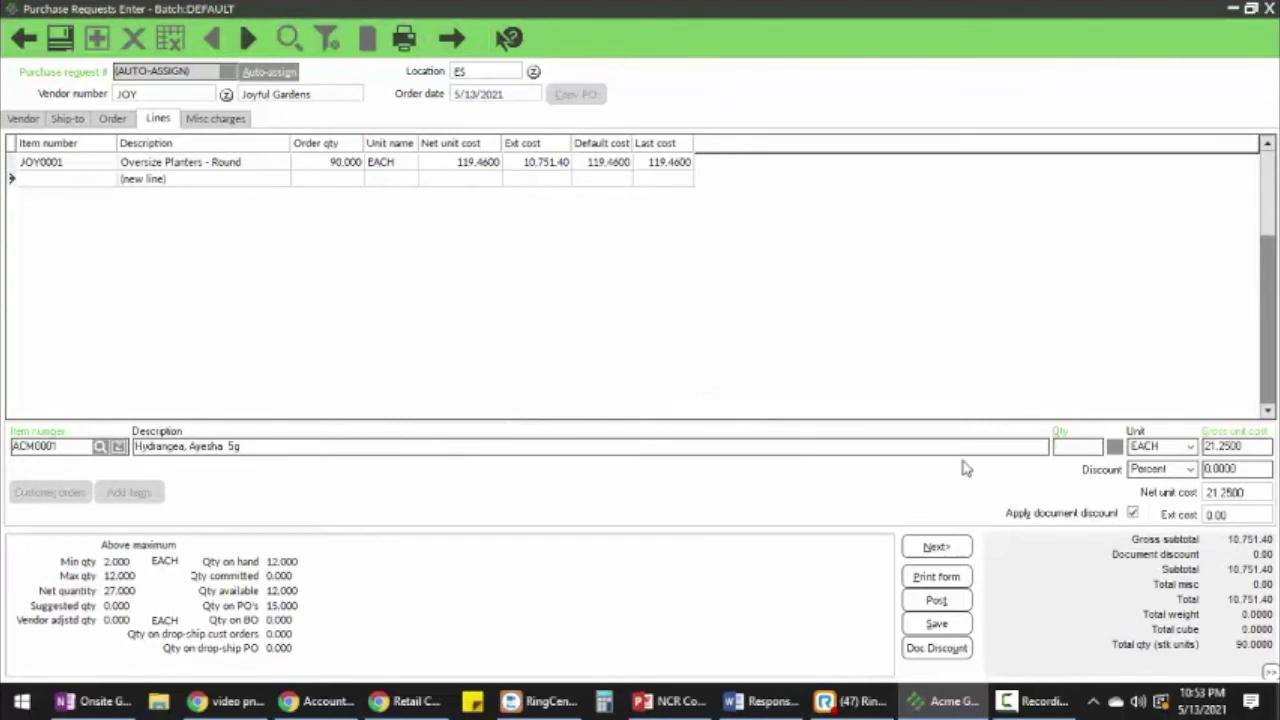
{"action": "type", "text": "20"}
{"action": "key", "text": "Return"}
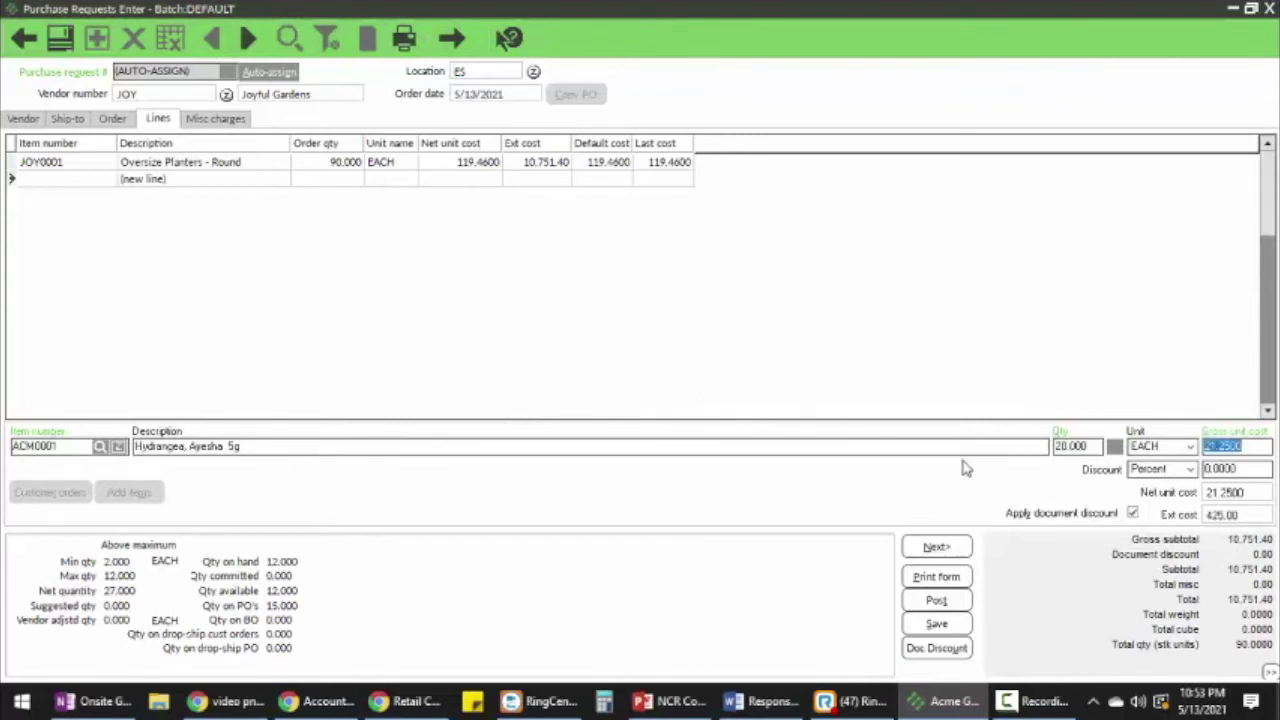
{"action": "key", "text": "Return"}
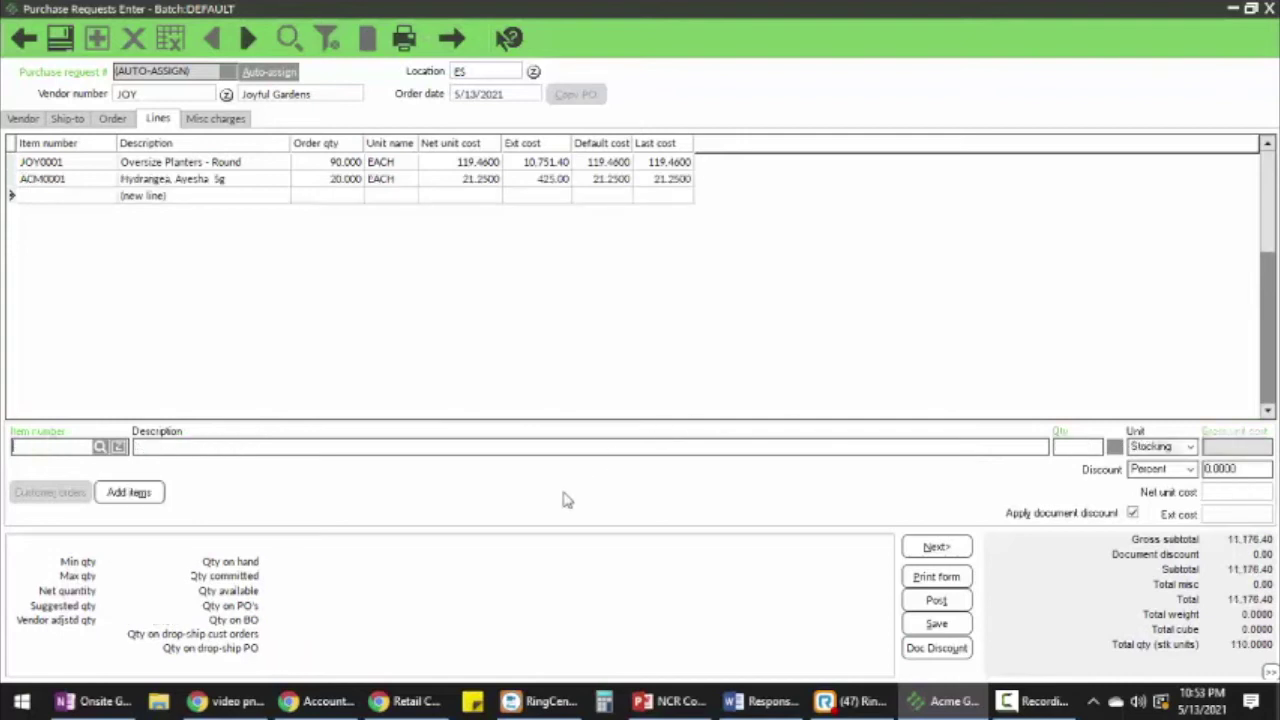
Save the request's current changes and open Add Items for Joyful Gardens.
{"action": "left_click", "coordinate": [120, 495]}
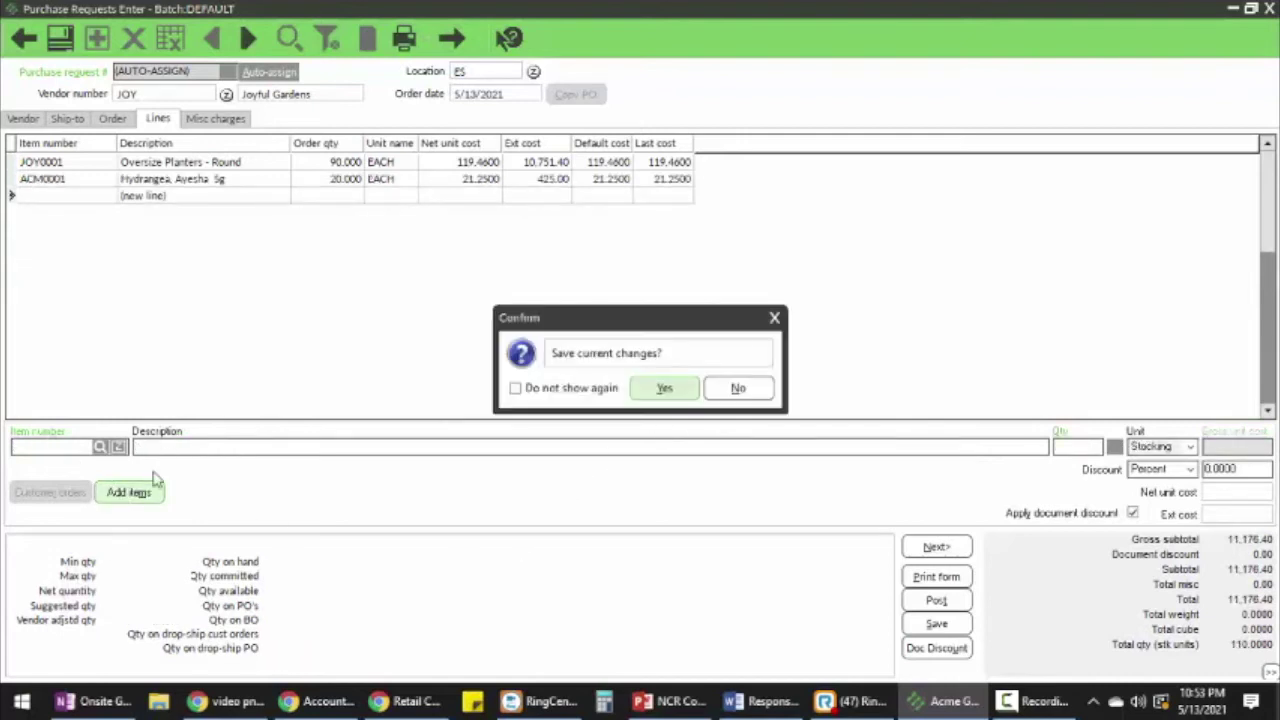
{"action": "left_click", "coordinate": [665, 389]}
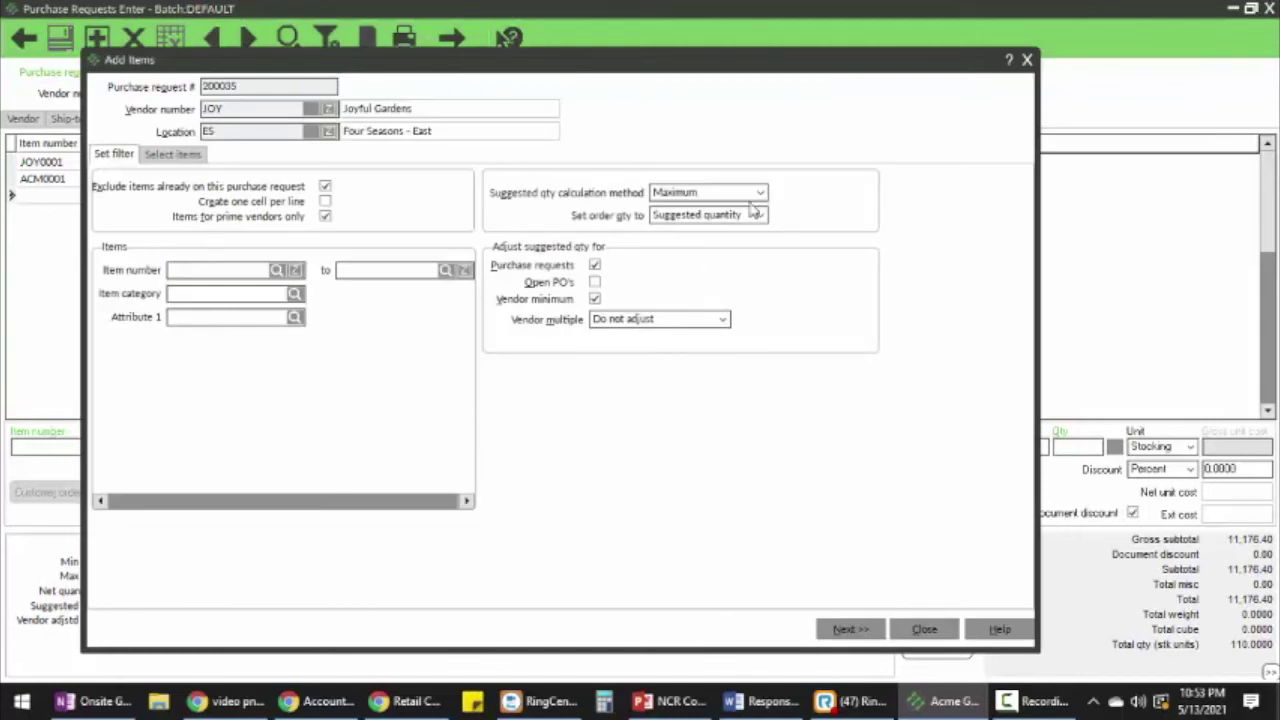
Try the Replenishment, Days of supply and Customer orders only calculation methods, then settle on Maximum.
{"action": "left_click", "coordinate": [761, 193]}
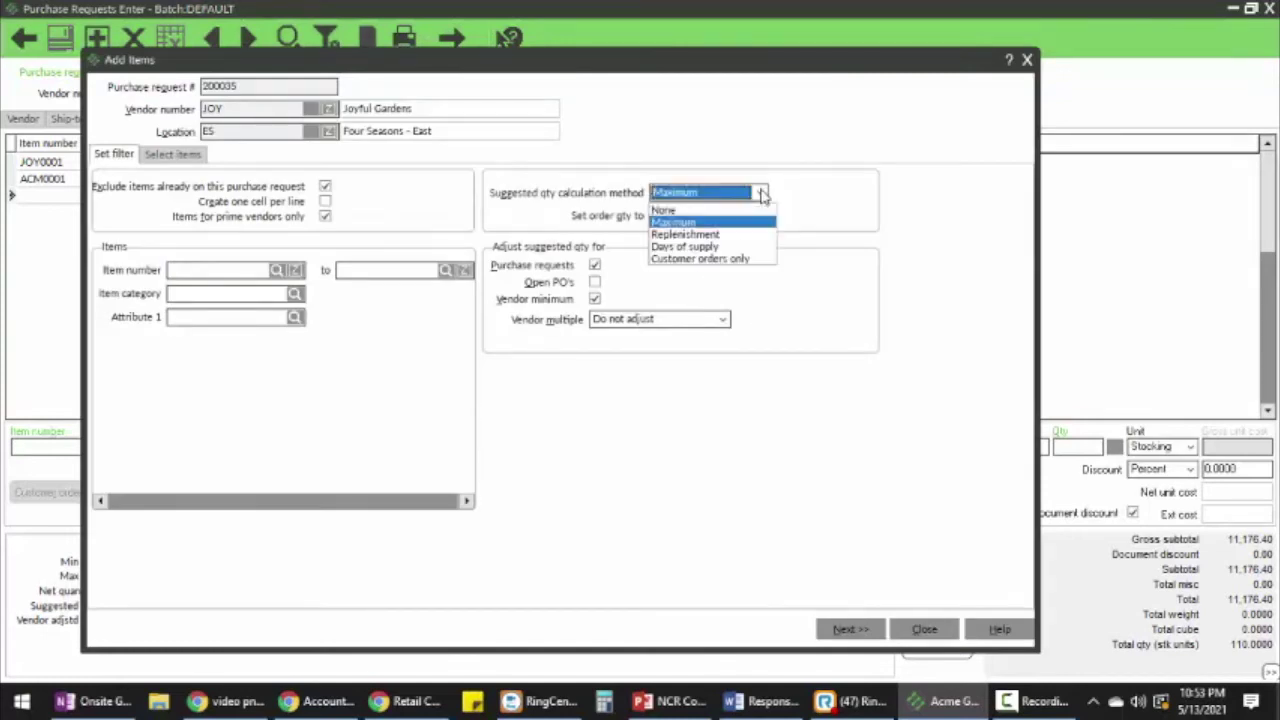
{"action": "left_click", "coordinate": [680, 236]}
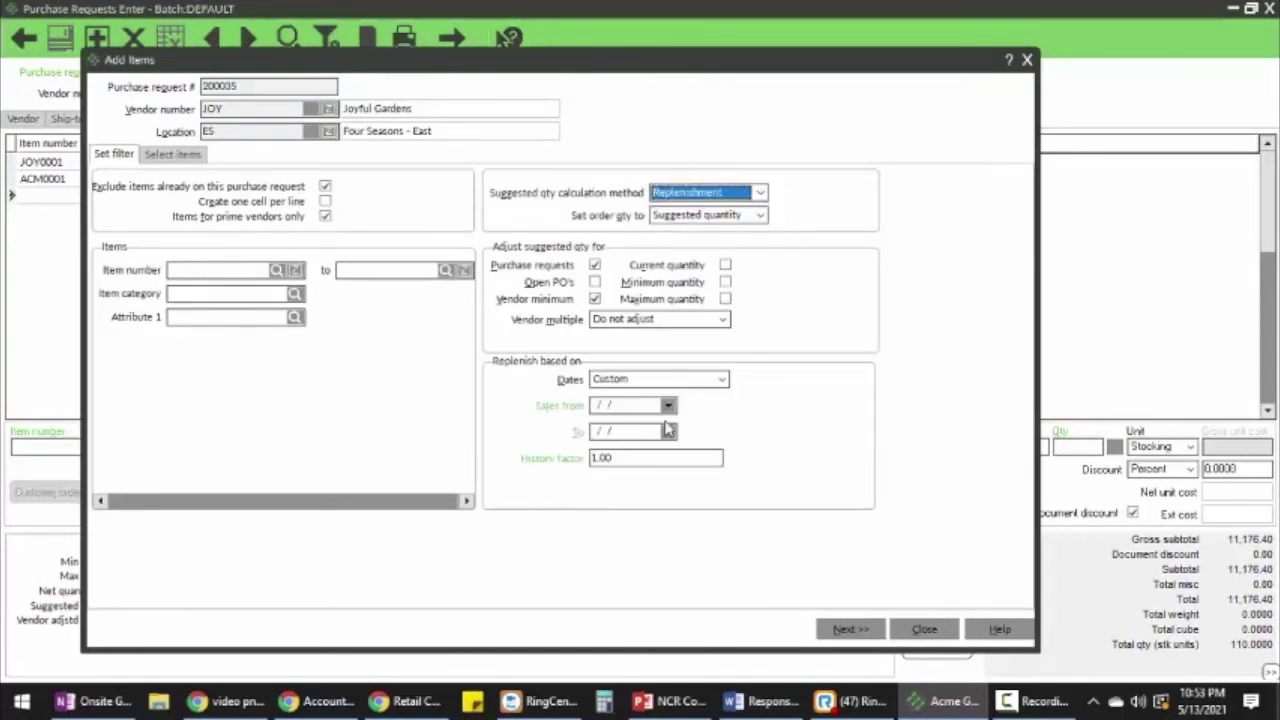
{"action": "left_click", "coordinate": [760, 193]}
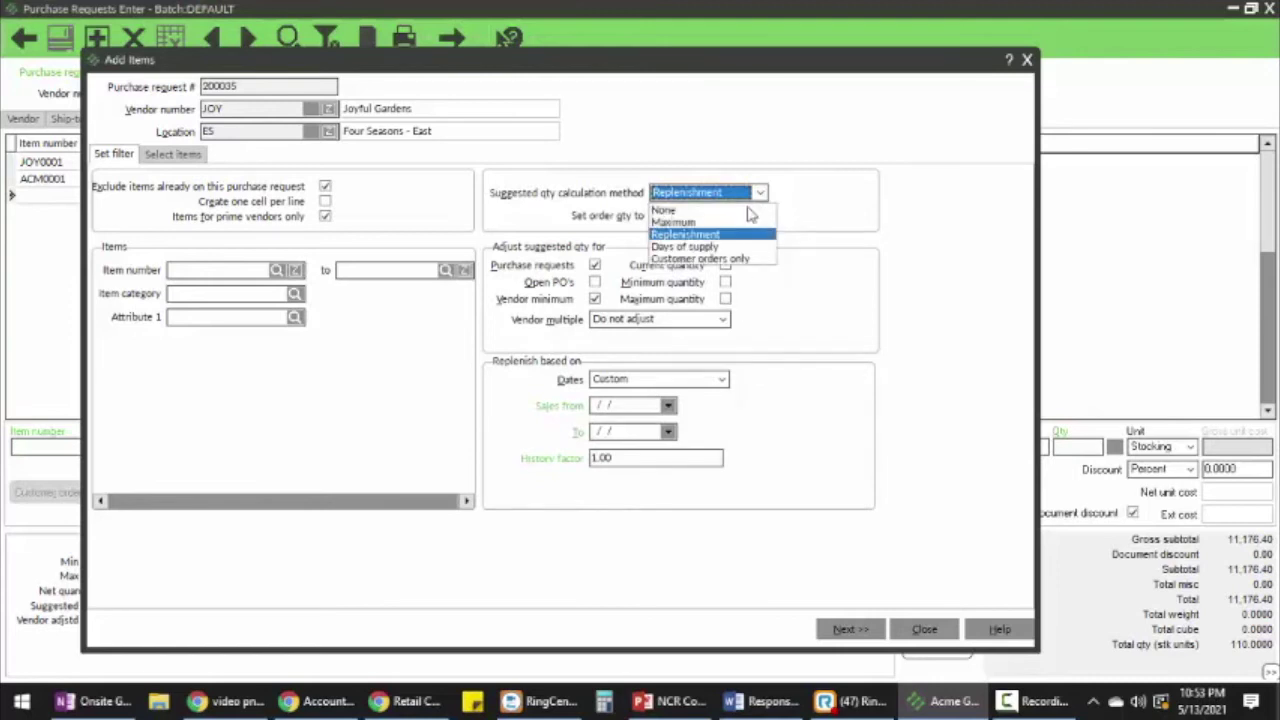
{"action": "left_click", "coordinate": [717, 247]}
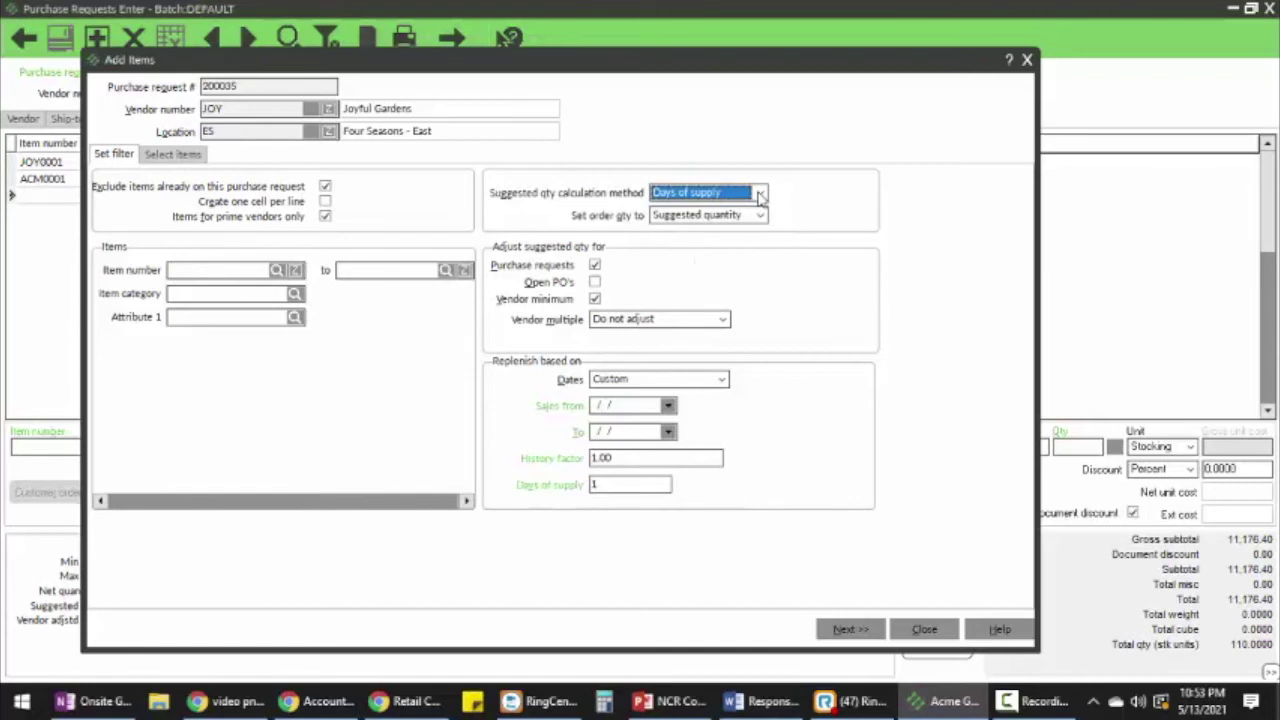
{"action": "left_click", "coordinate": [761, 195]}
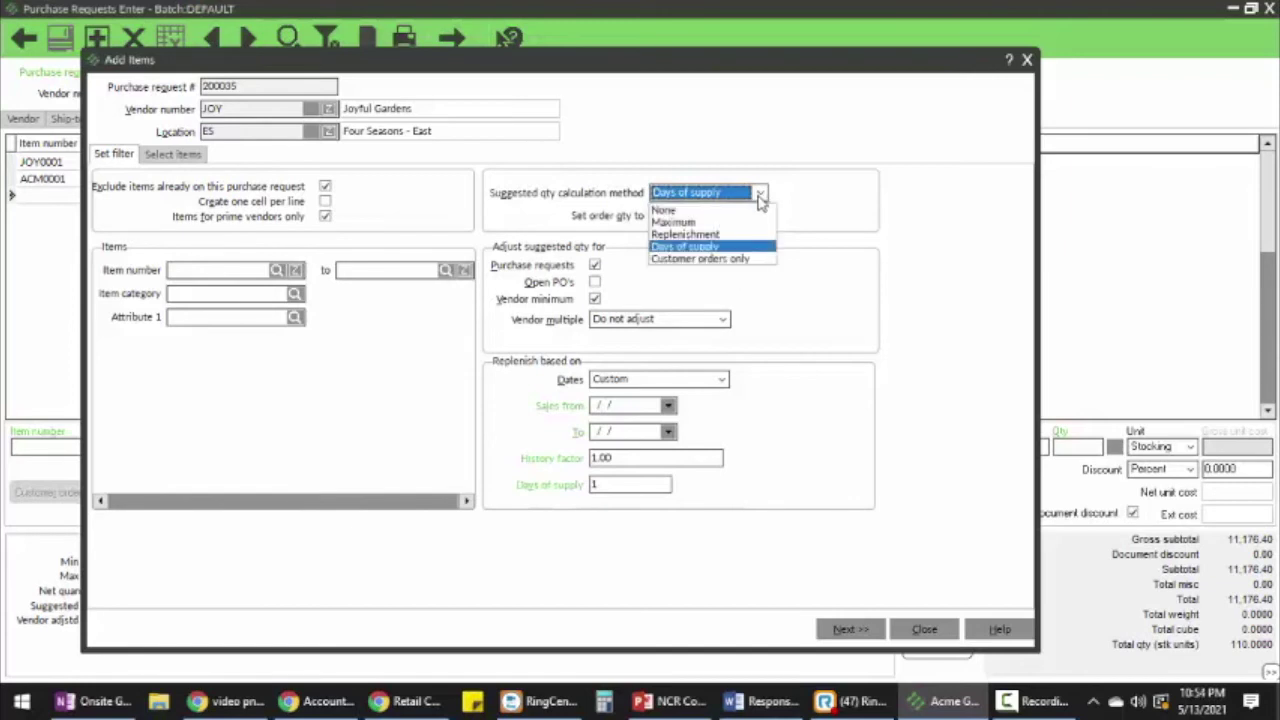
{"action": "left_click", "coordinate": [727, 260]}
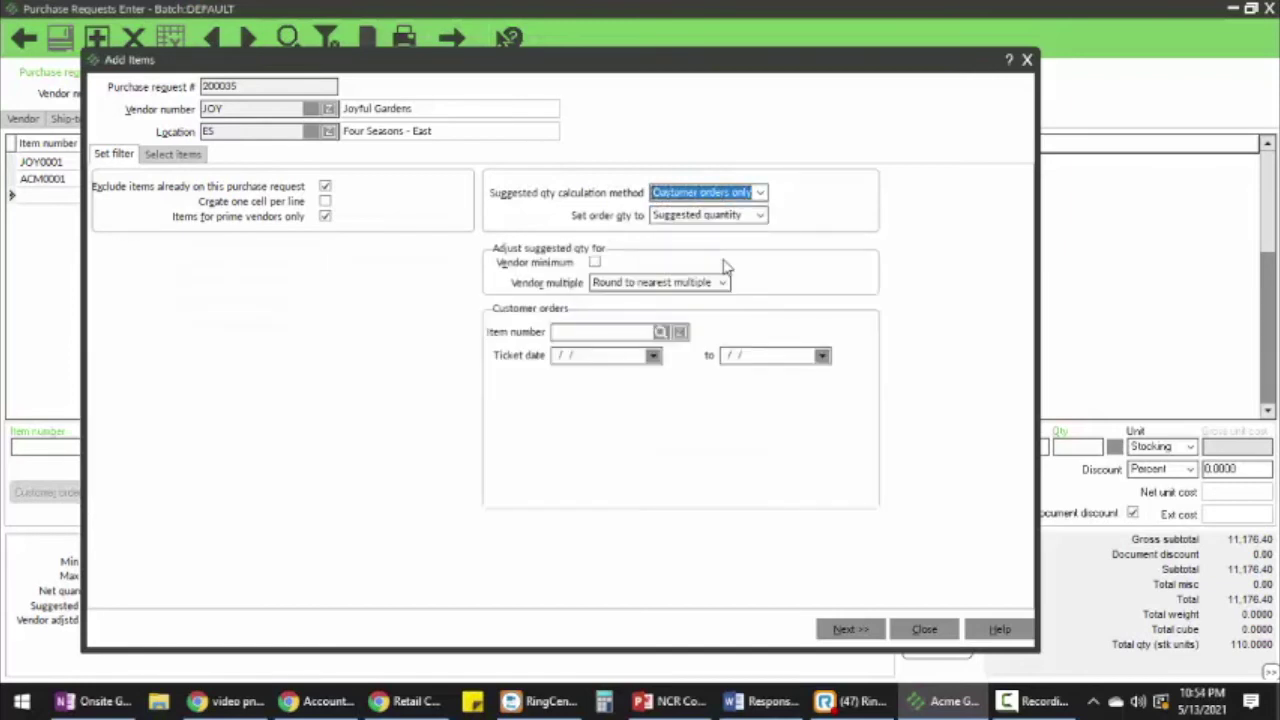
{"action": "left_click", "coordinate": [761, 193]}
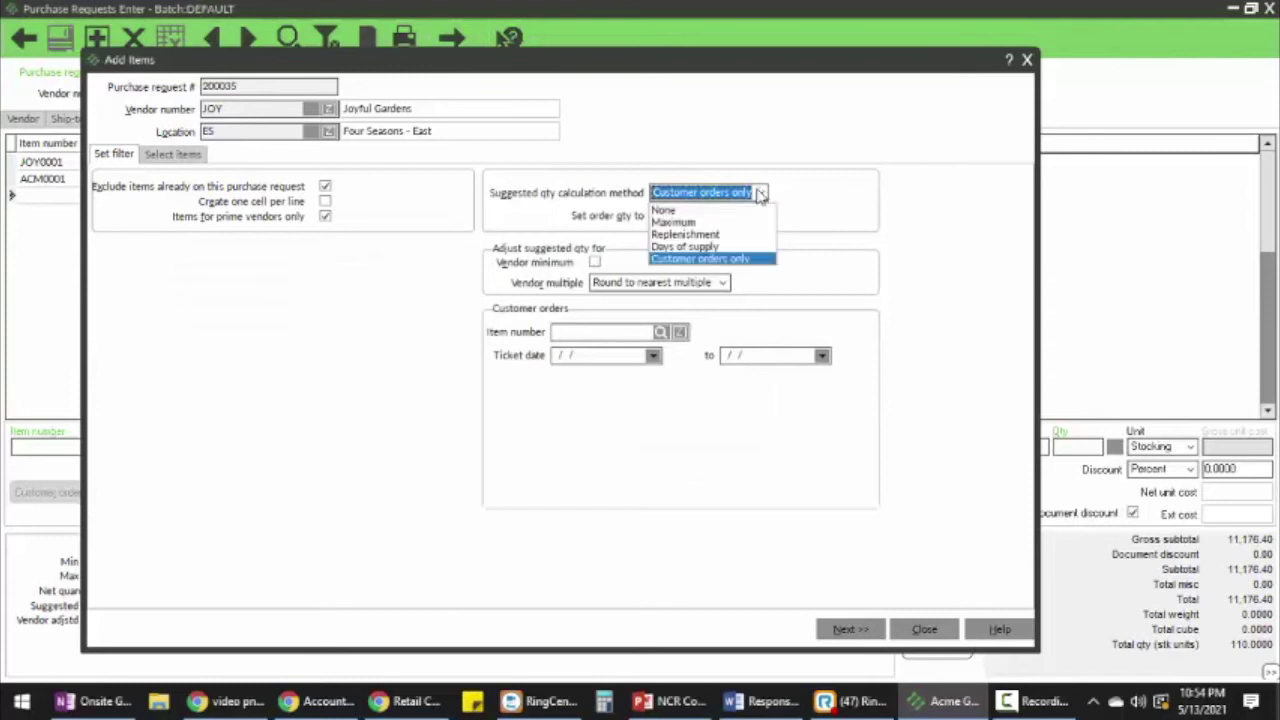
{"action": "left_click", "coordinate": [690, 223]}
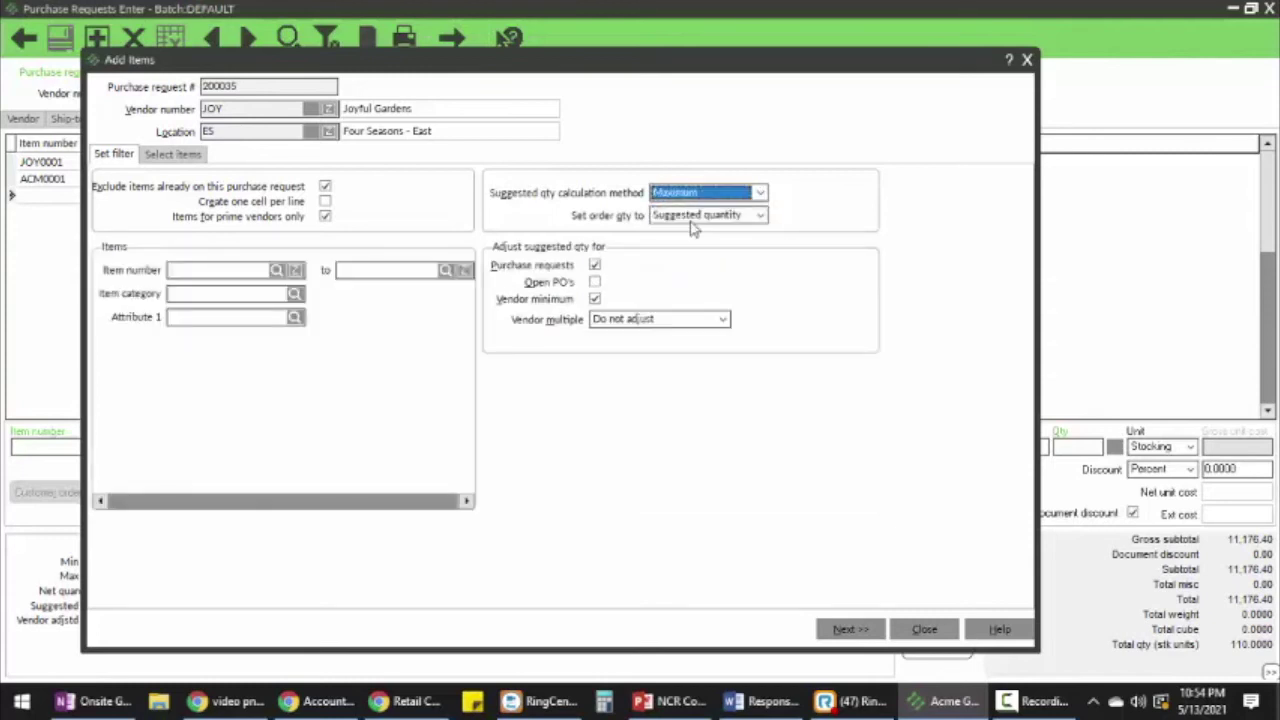
Keep the order quantity as Suggested quantity and continue to item selection.
{"action": "left_click", "coordinate": [762, 216]}
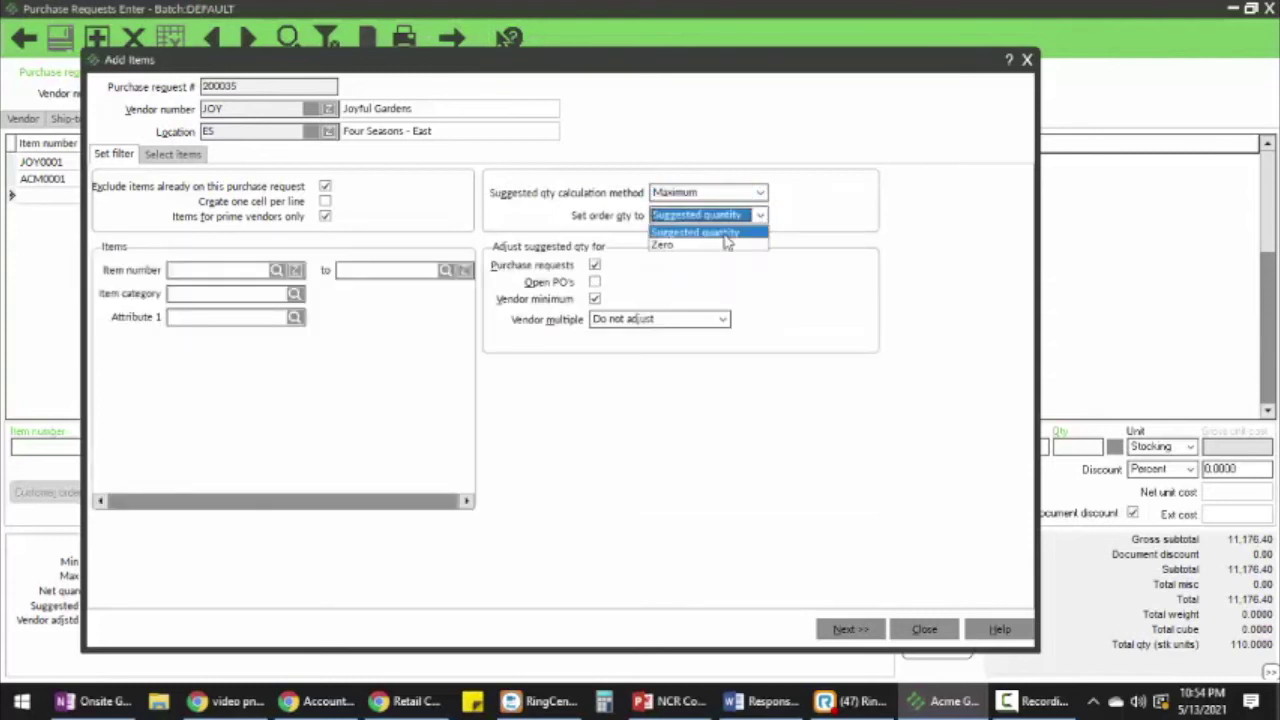
{"action": "left_click", "coordinate": [725, 234]}
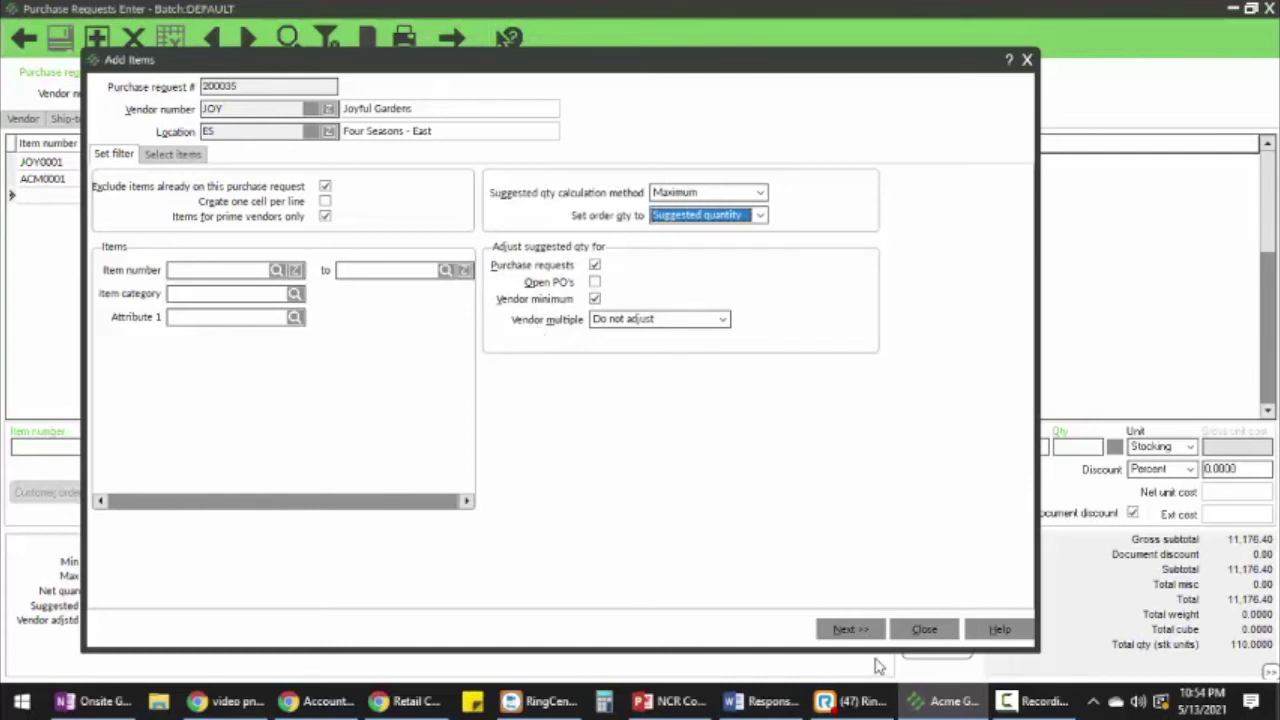
{"action": "left_click", "coordinate": [861, 632]}
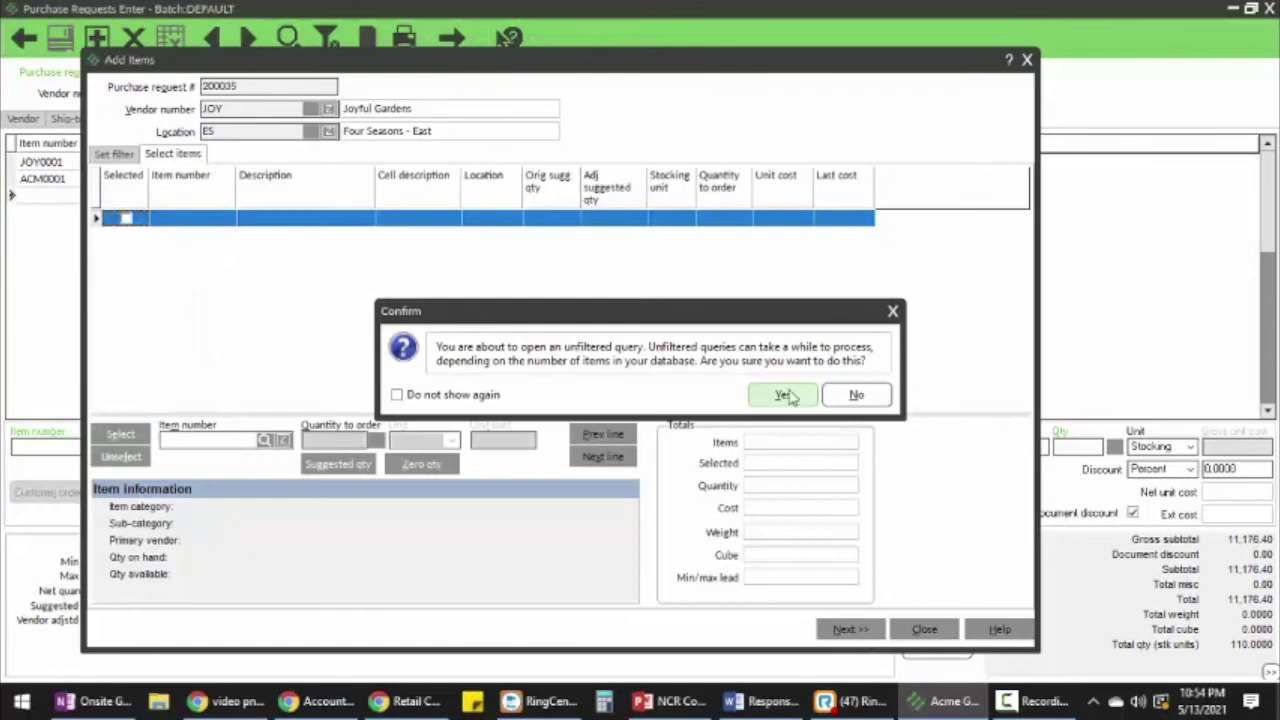
Run the unfiltered query and add 100013 Petunias Hanging Basket and PPK Vegetable Seeds - Choice as lines.
{"action": "left_click", "coordinate": [785, 396]}
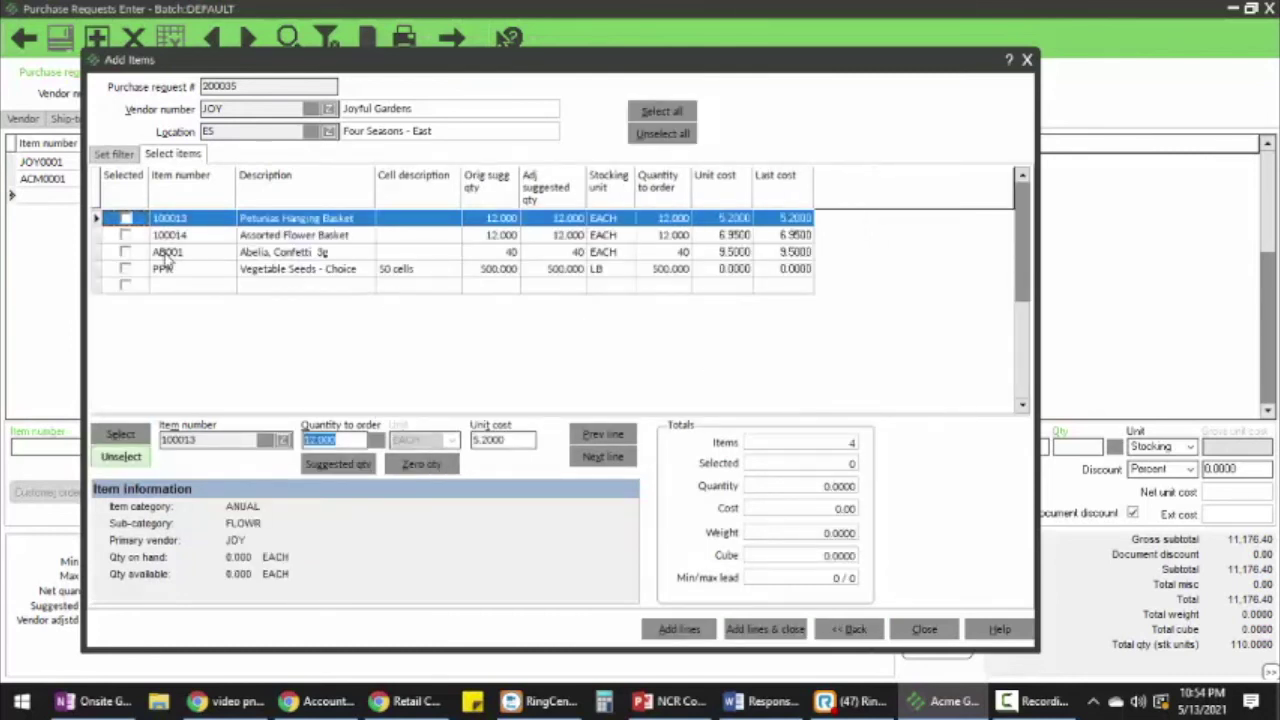
{"action": "left_click", "coordinate": [126, 219]}
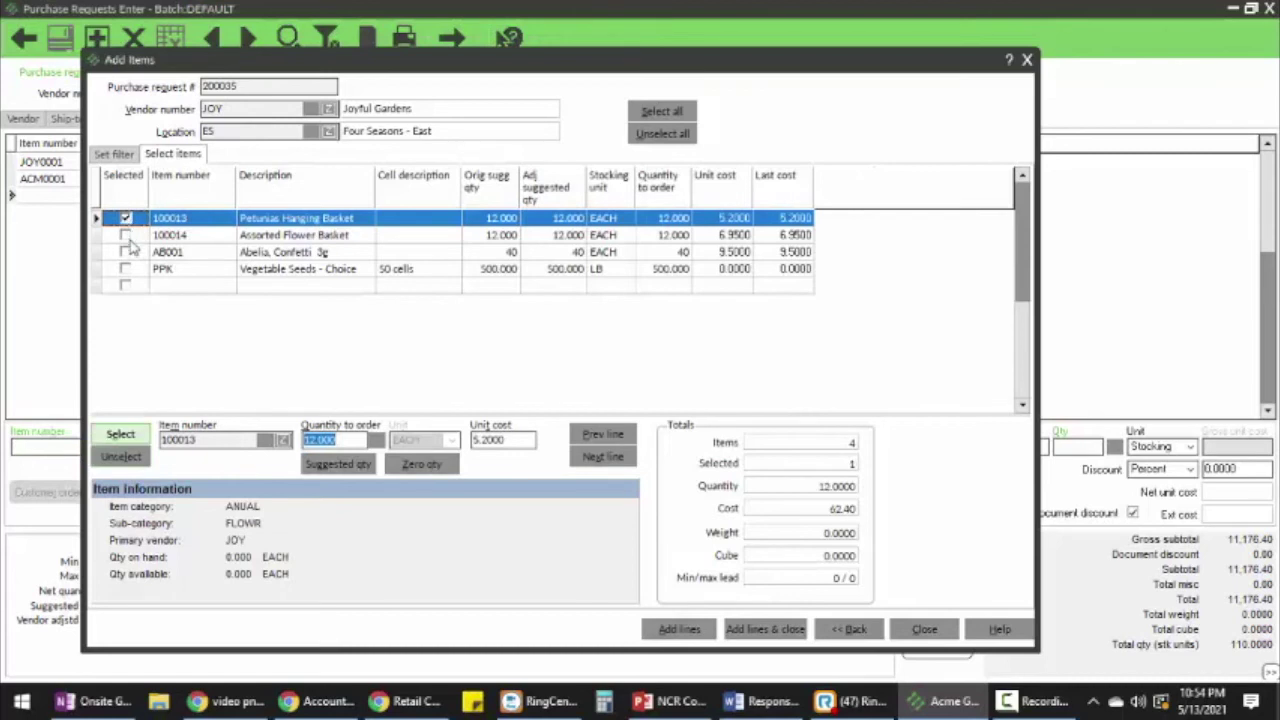
{"action": "left_click", "coordinate": [126, 270]}
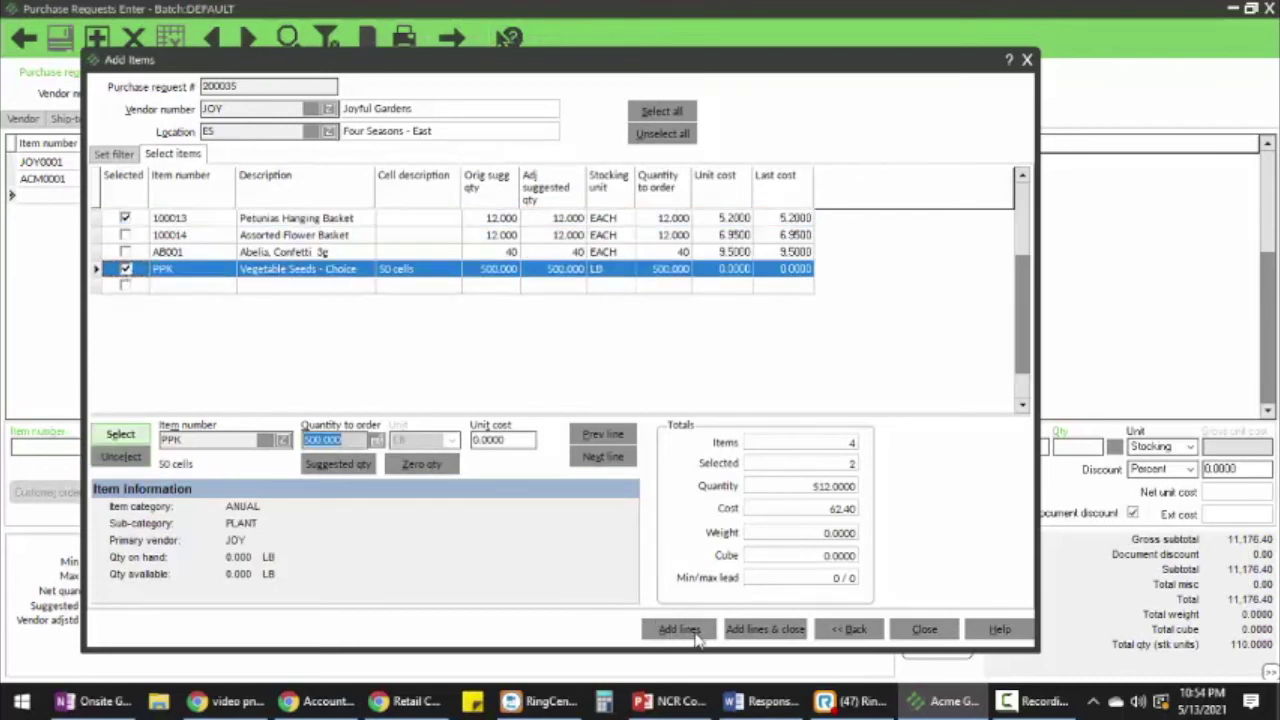
{"action": "left_click", "coordinate": [697, 630]}
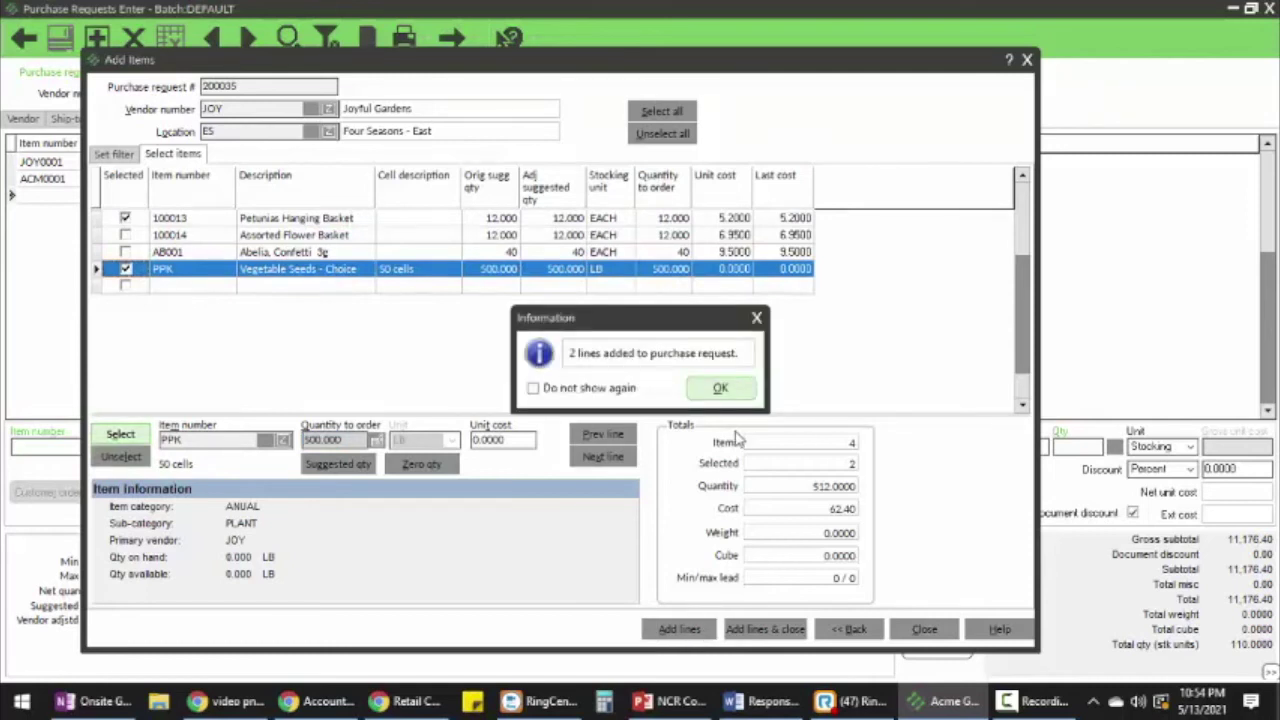
{"action": "left_click", "coordinate": [720, 390]}
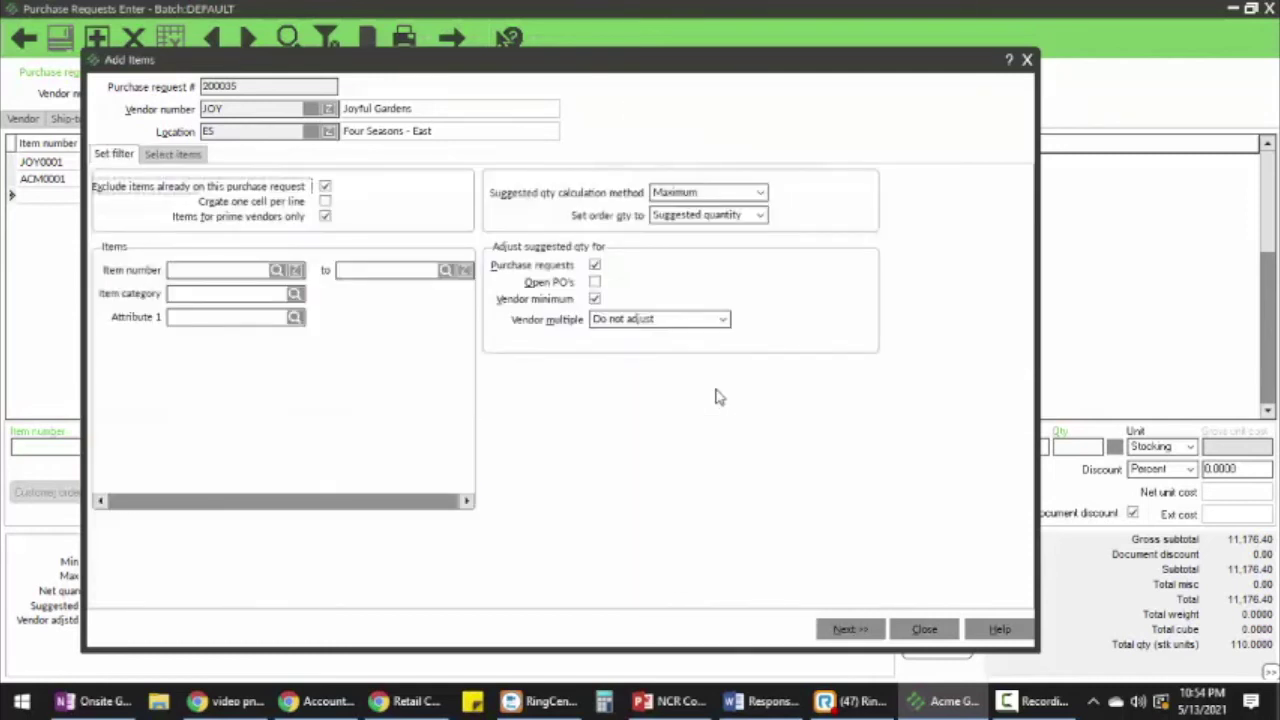
{"action": "left_click", "coordinate": [924, 630]}
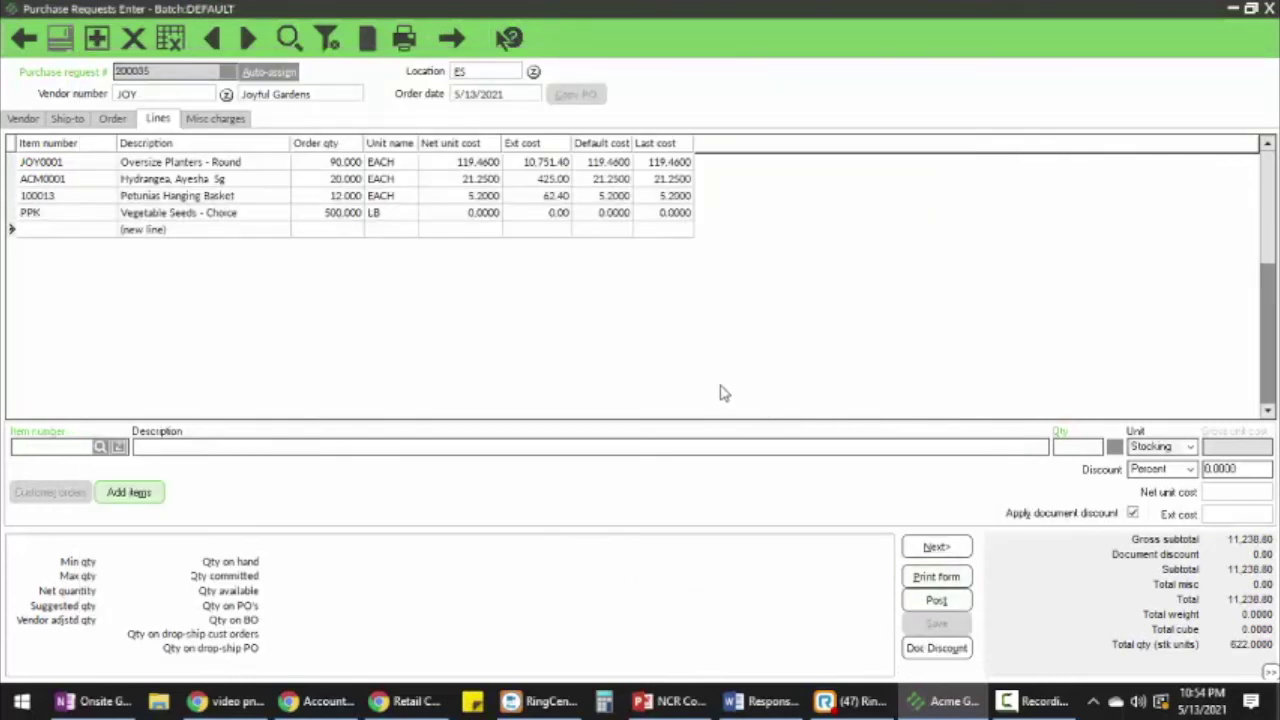
Post the purchase request as event 100078 and preview its Purchase Requests Journal.
{"action": "left_click", "coordinate": [945, 603]}
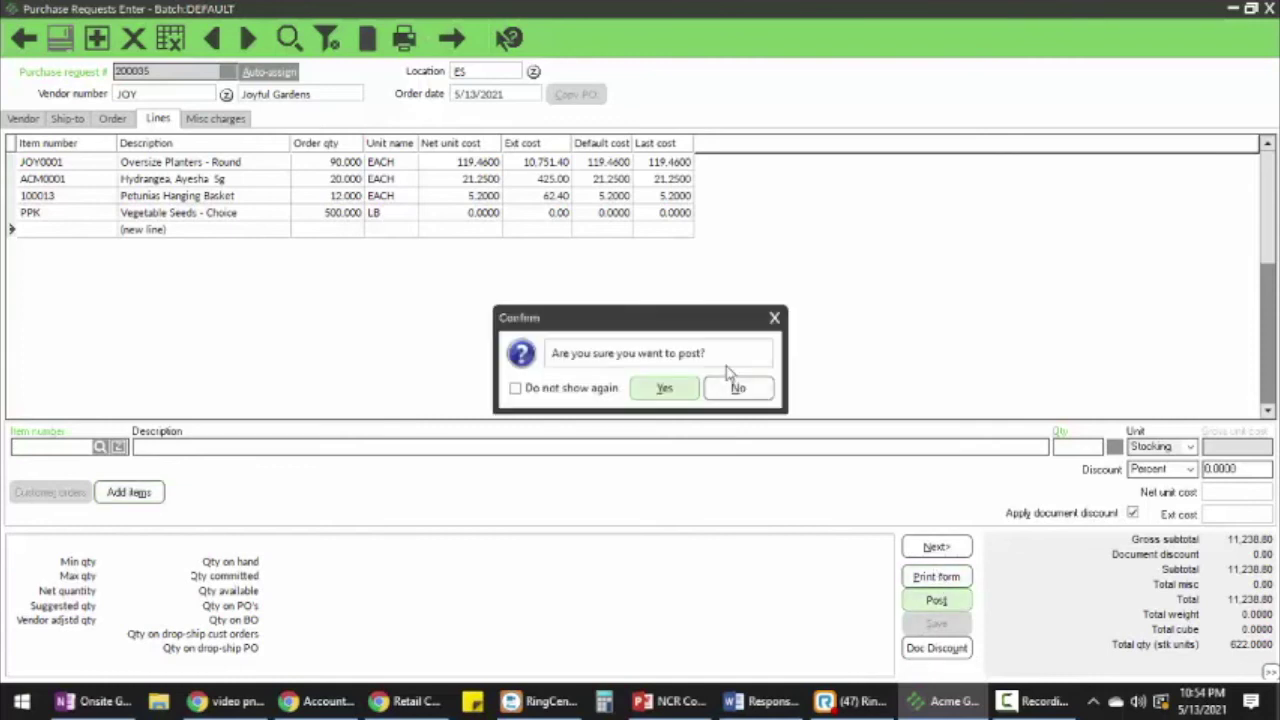
{"action": "left_click", "coordinate": [664, 389]}
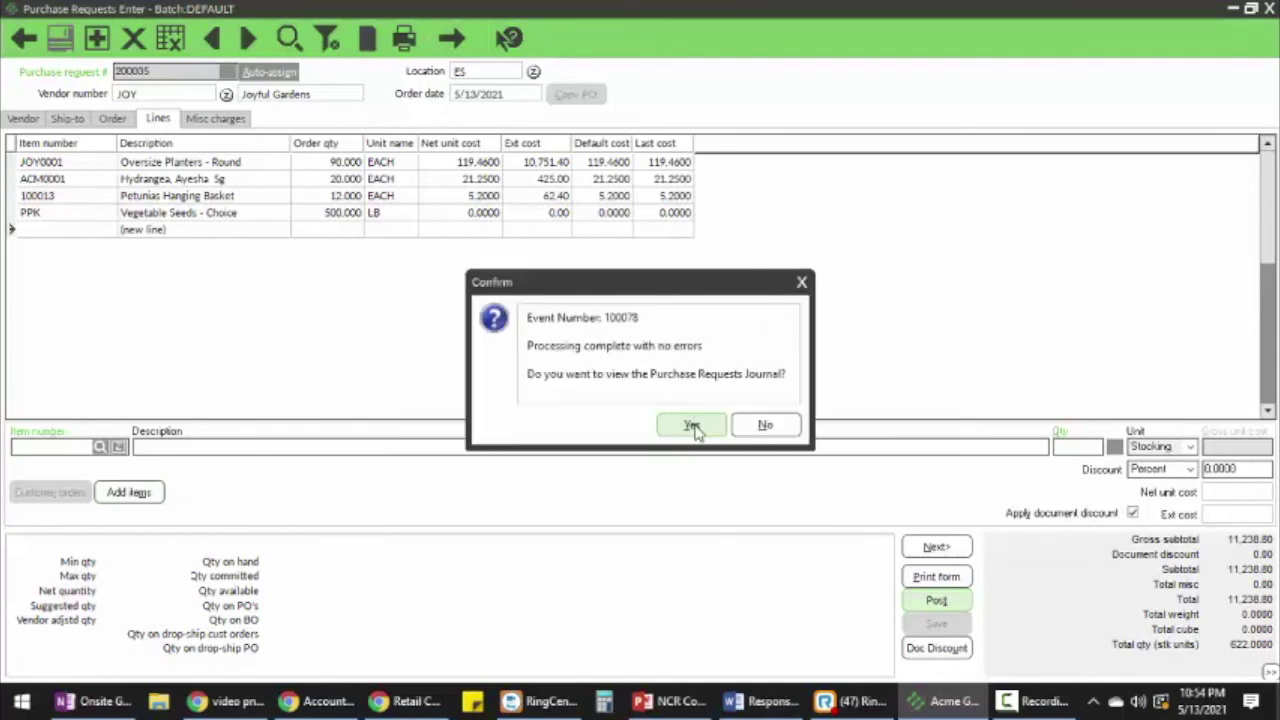
{"action": "left_click", "coordinate": [692, 426]}
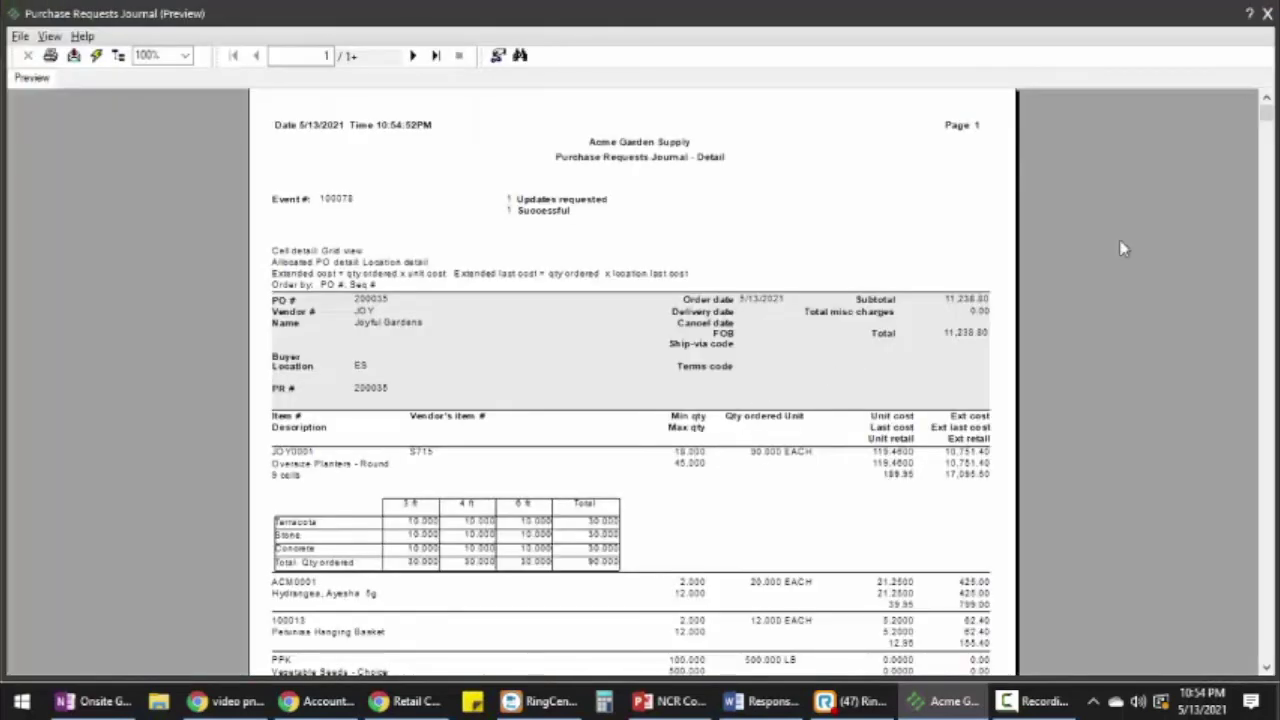
Scroll through the Purchase Requests Journal preview to check the four lines and totals.
{"action": "left_click_drag", "start_coordinate": [1266, 118], "coordinate": [1276, 90]}
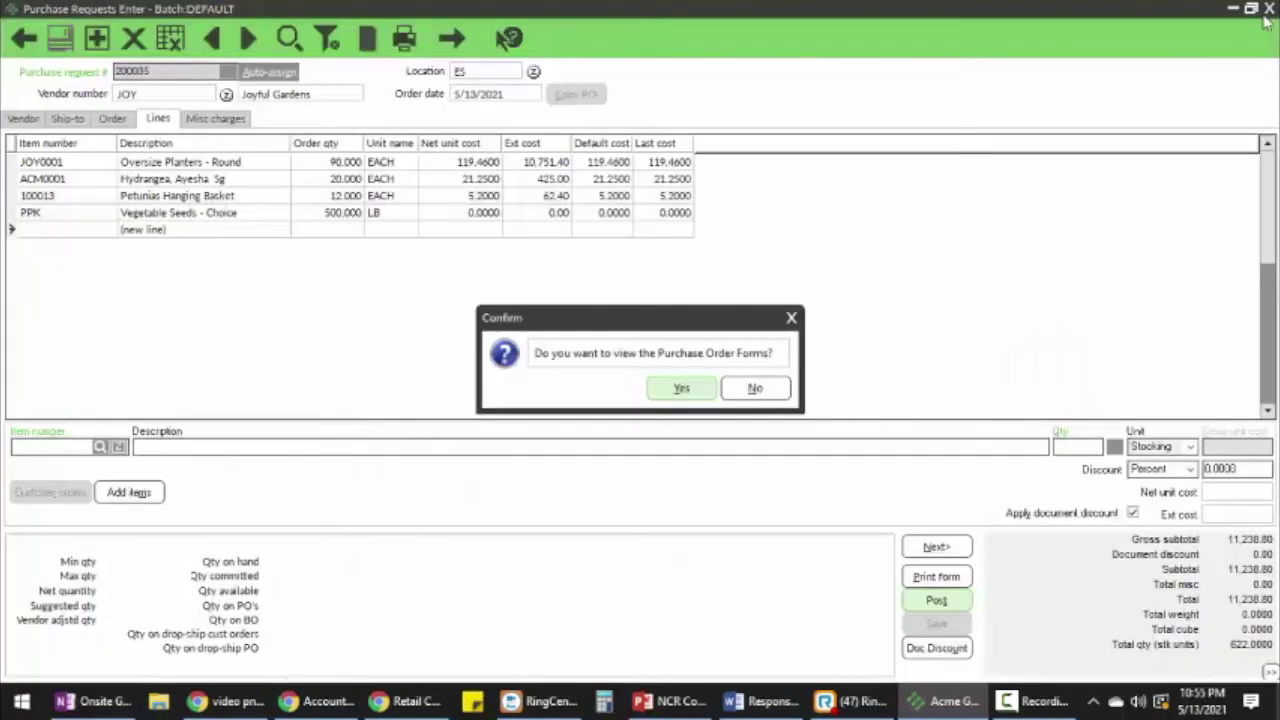
View the Purchase Order form for PO 200035, scroll through it, then close the preview.
{"action": "left_click", "coordinate": [676, 391]}
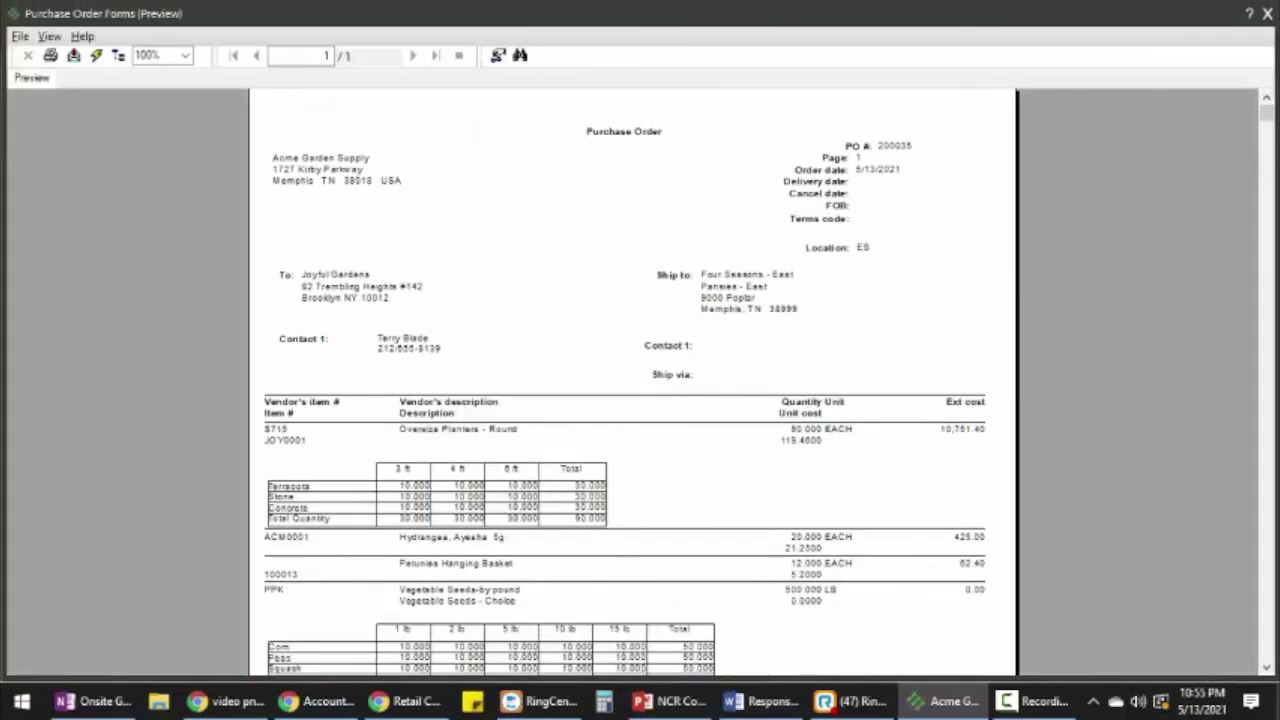
{"action": "mouse_move", "coordinate": [1268, 120]}
{"action": "left_mouse_down"}
{"action": "mouse_move", "coordinate": [1266, 515]}
{"action": "mouse_move", "coordinate": [1267, 110]}
{"action": "left_mouse_up"}
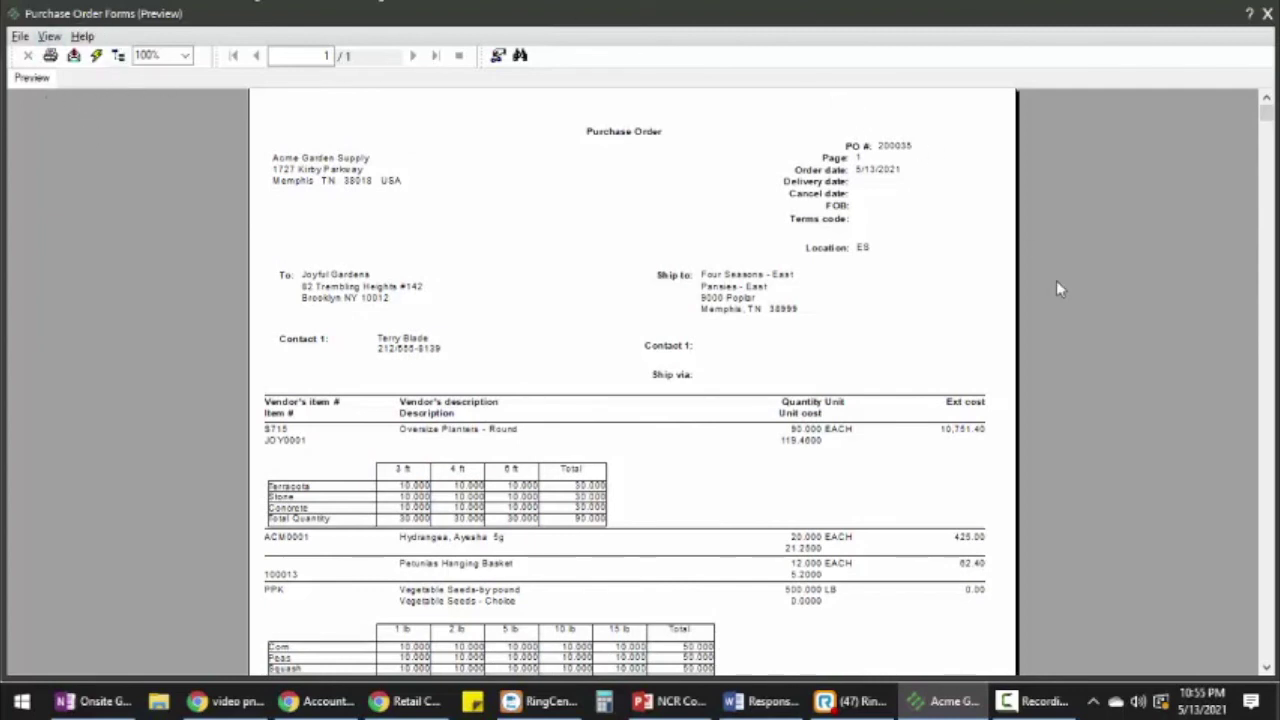
{"action": "left_click", "coordinate": [1267, 14]}
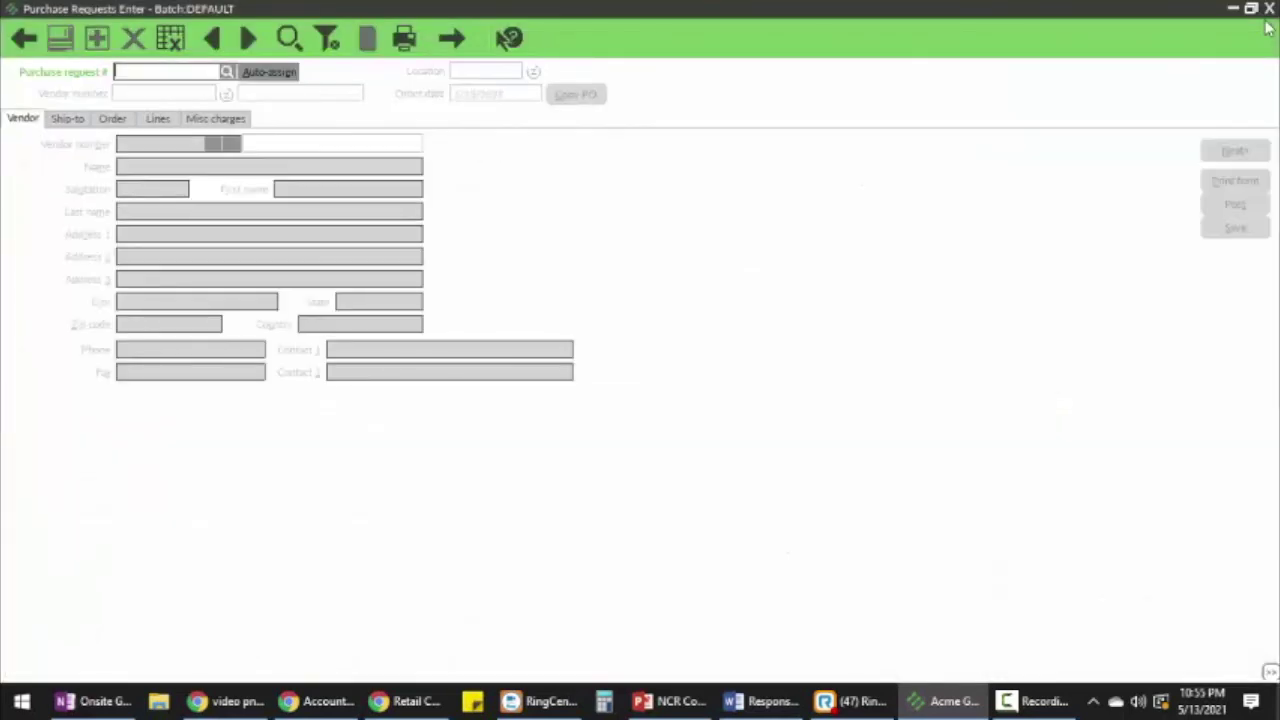